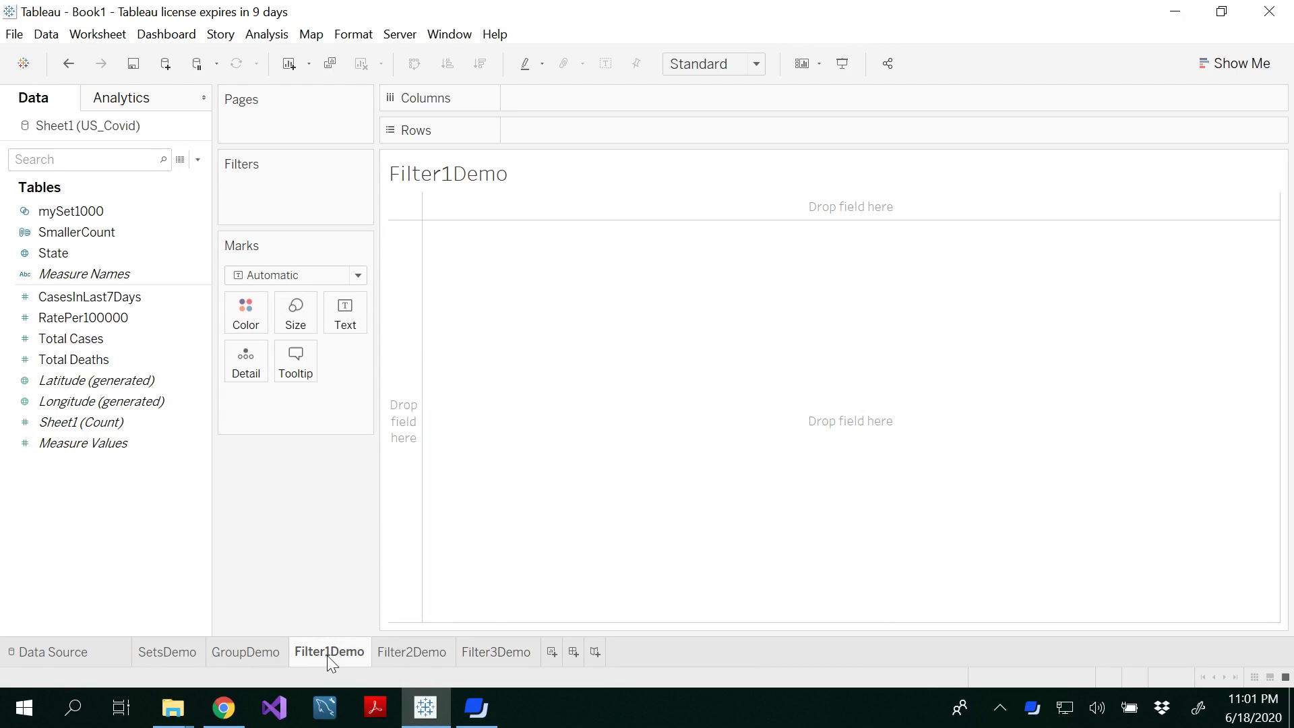
Step: Plot the State field on the Filter1Demo sheet and change the mark type to Map
mouse_move(340, 650)
double_click(59, 252)
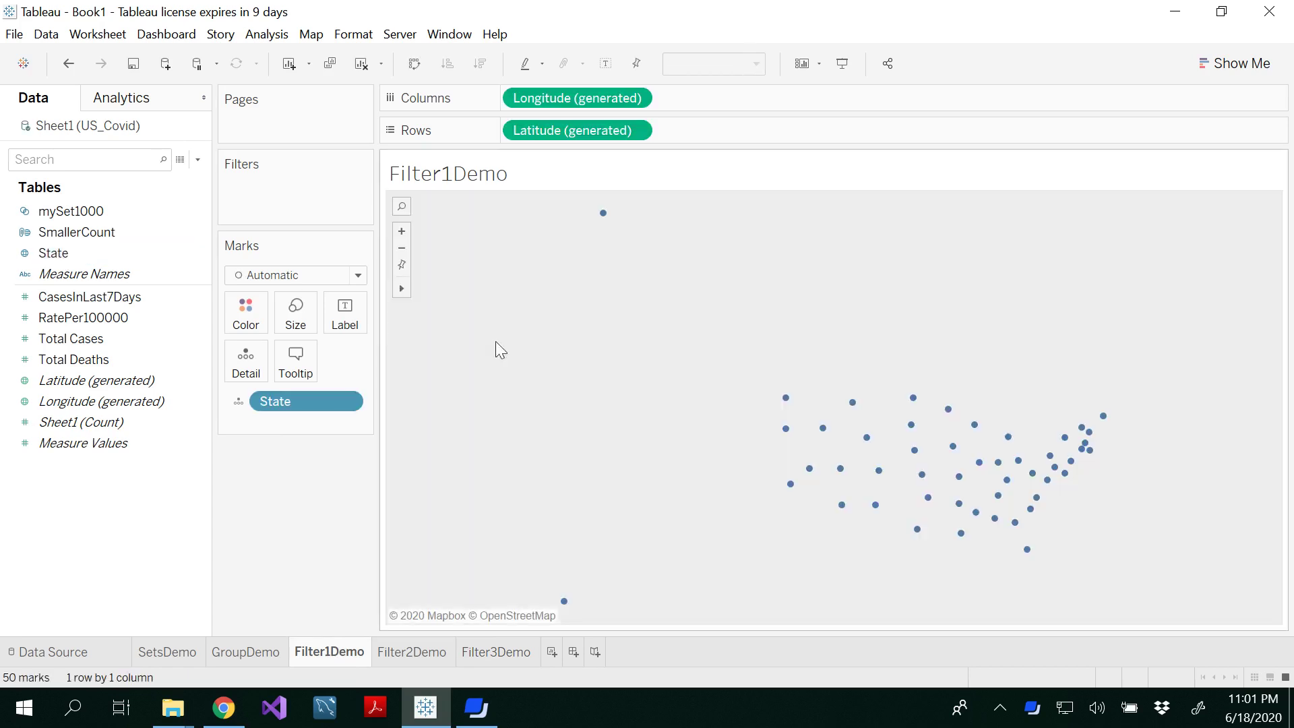
left_click(357, 275)
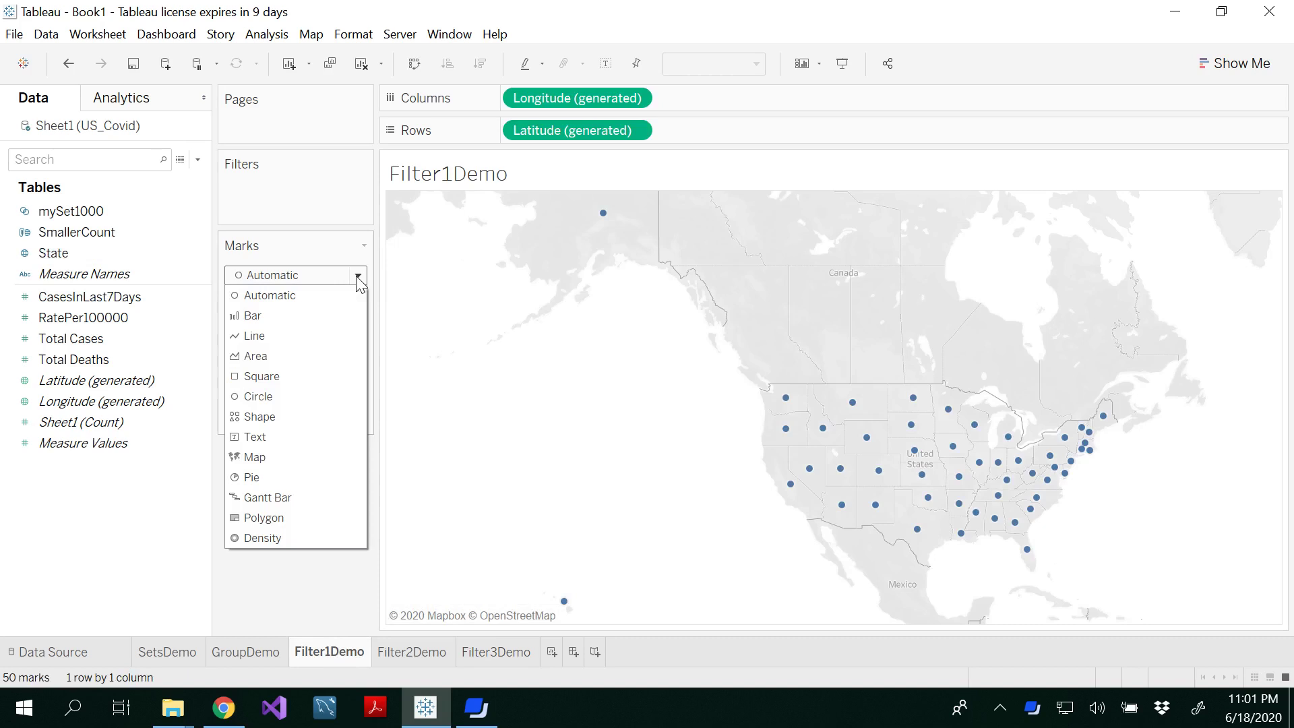
left_click(314, 458)
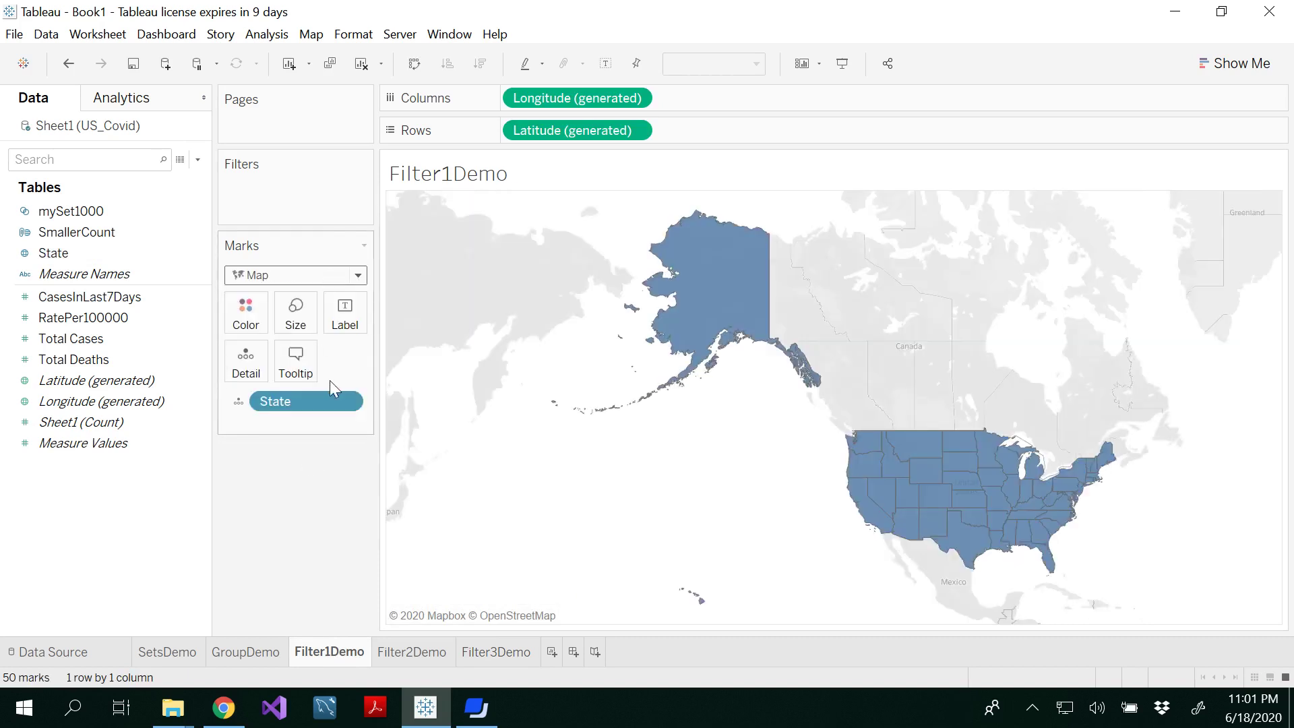
Step: Change the color of the states on the map to red
left_click(255, 324)
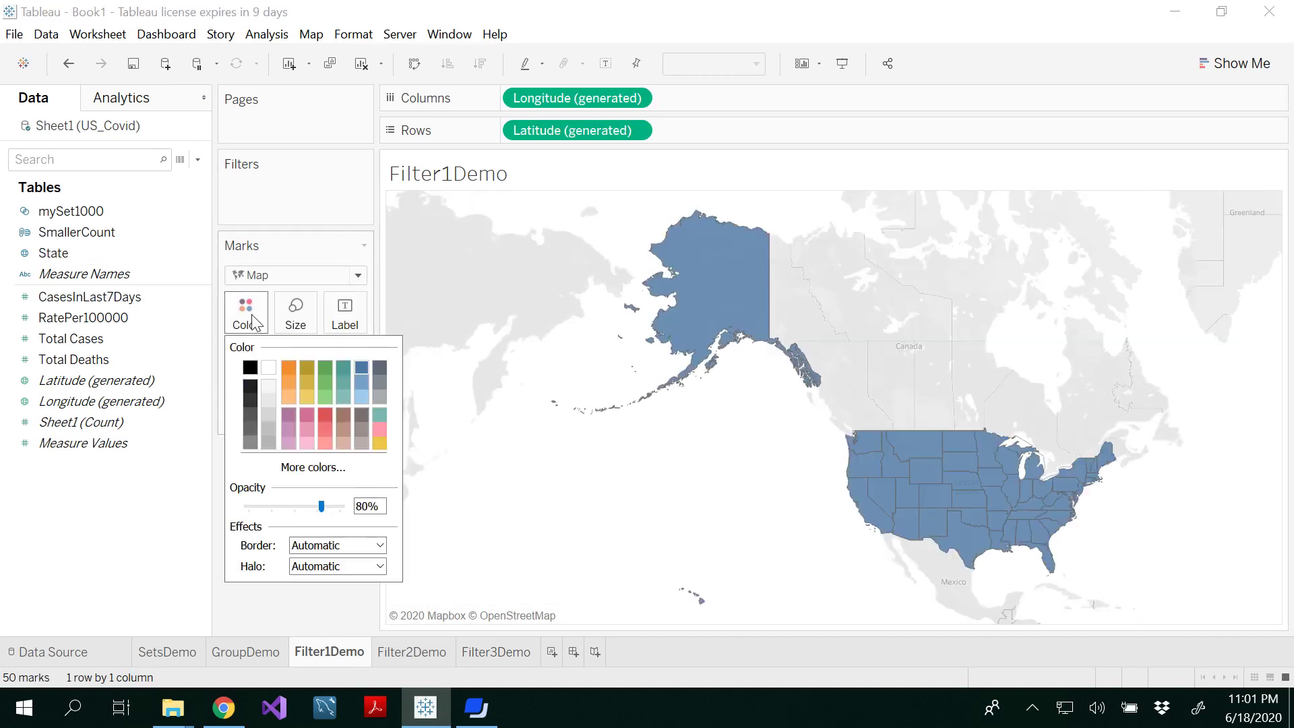
left_click(325, 413)
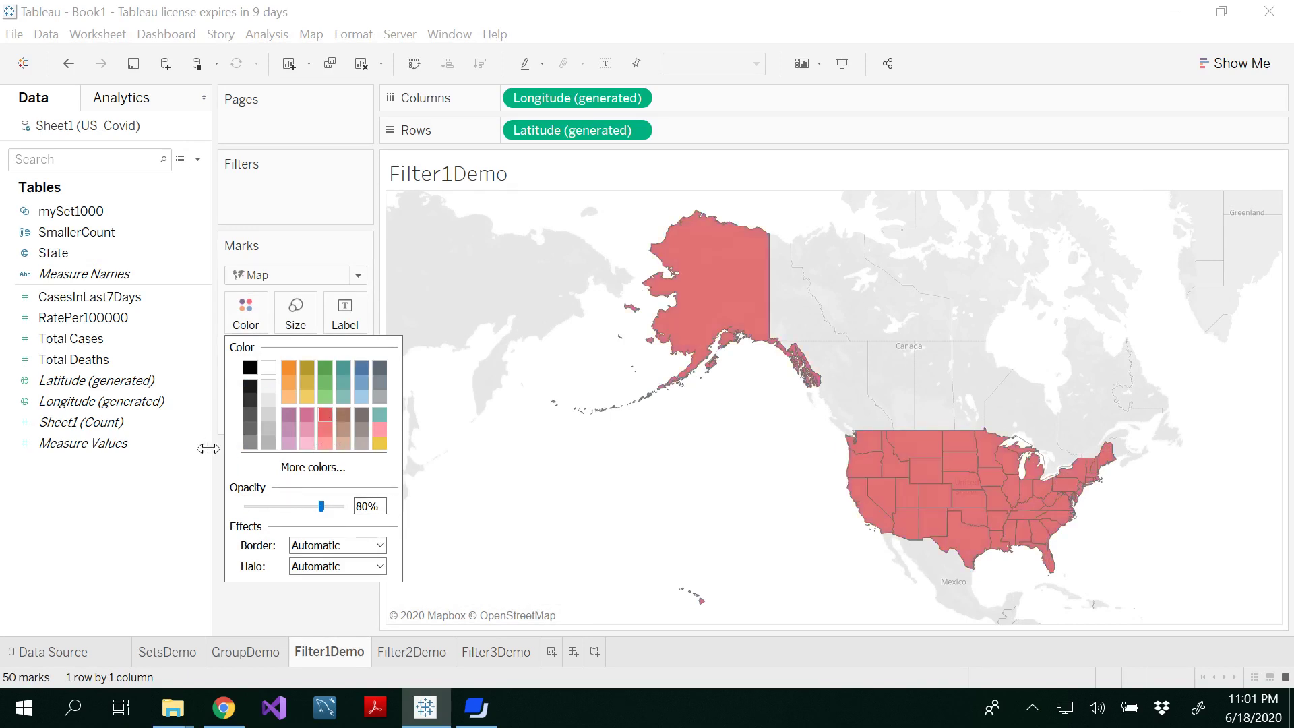
left_click(209, 526)
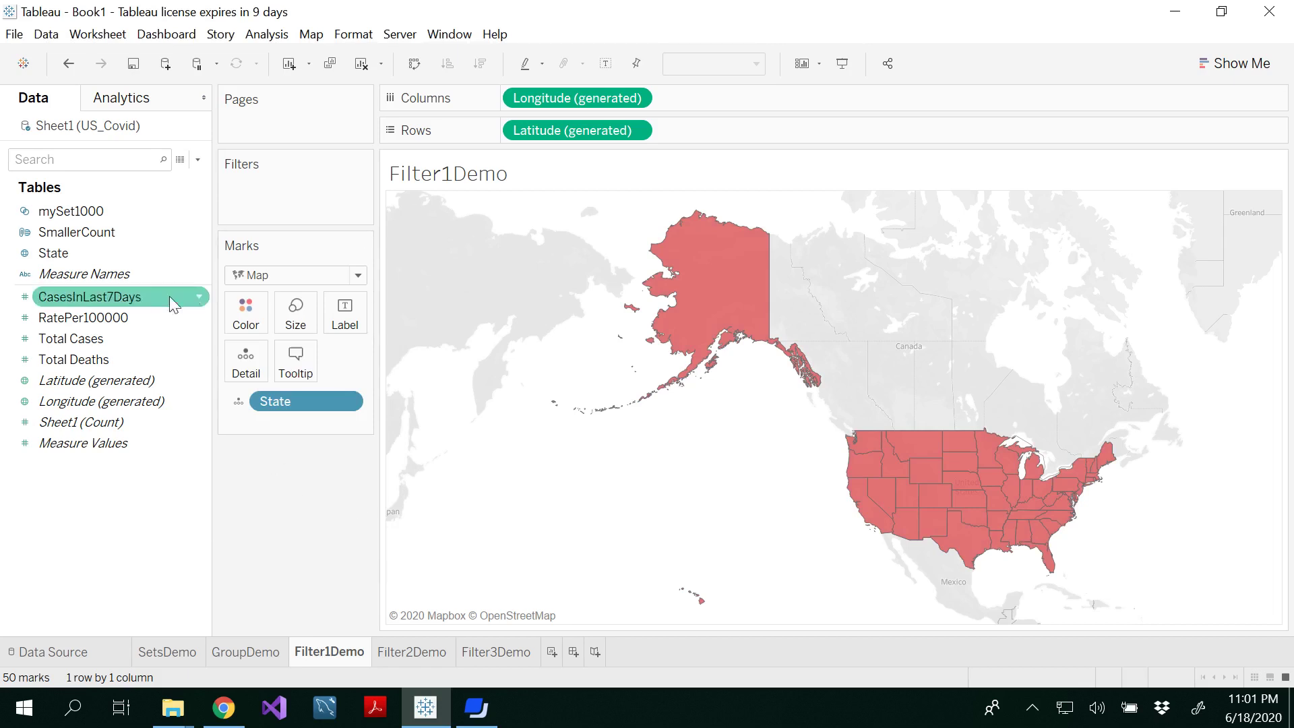
right_click(110, 254)
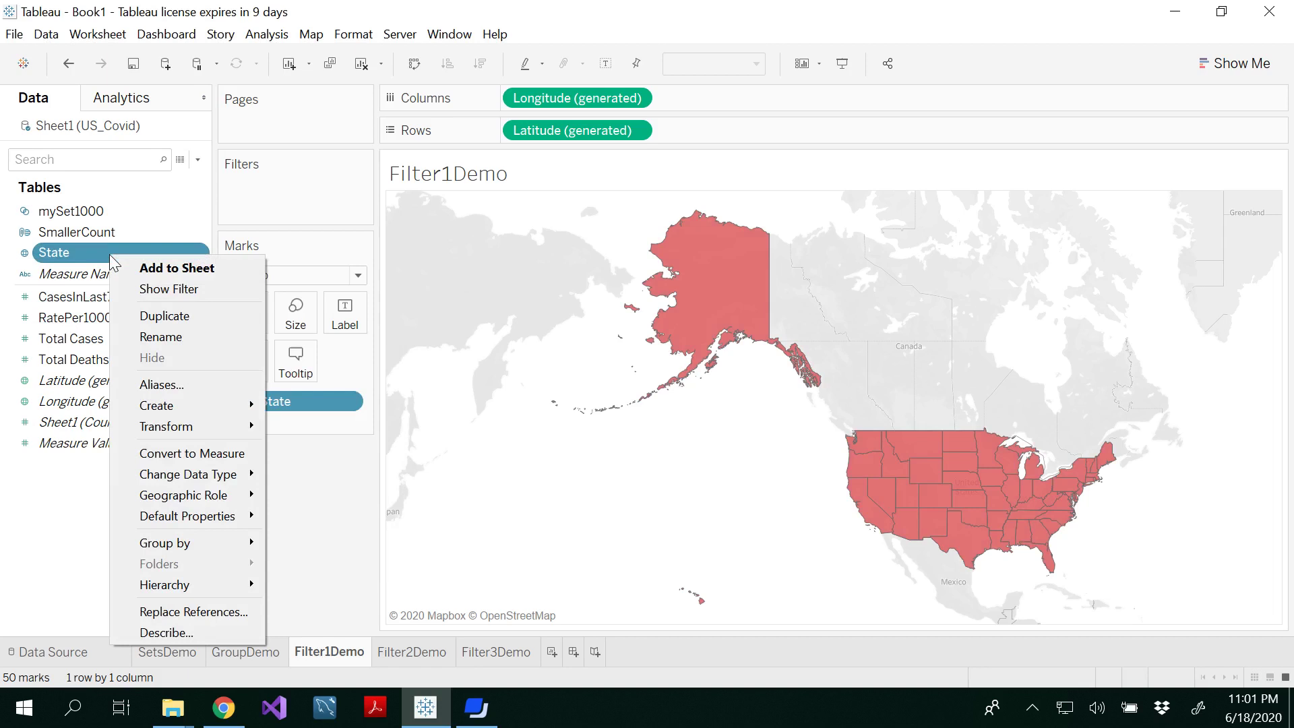
left_click(161, 337)
key("Escape")
Step: Add State as a filter and deselect Arizona, Arkansas, California, Delaware, Florida, Georgia and Hawaii
left_click_drag(58, 253, 255, 190)
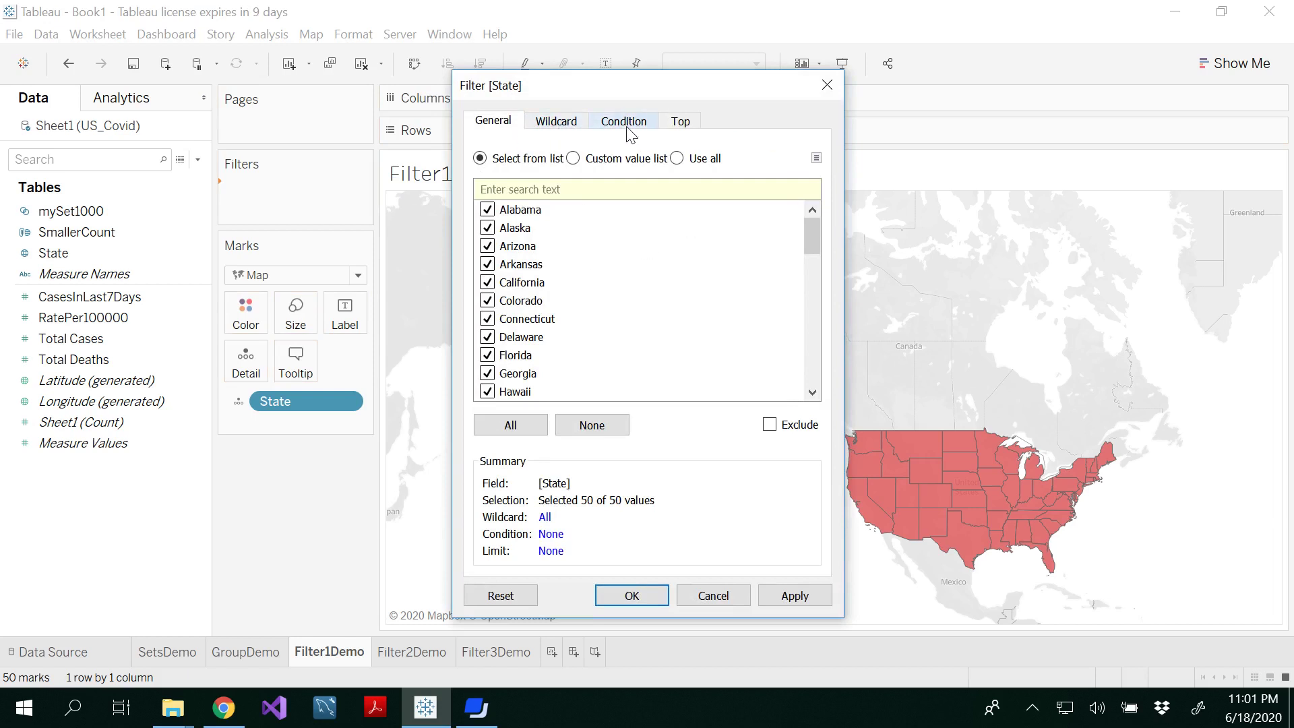
left_click(488, 282)
left_click(488, 264)
left_click(488, 301)
left_click(487, 336)
left_click(487, 355)
left_click(487, 376)
left_click(487, 391)
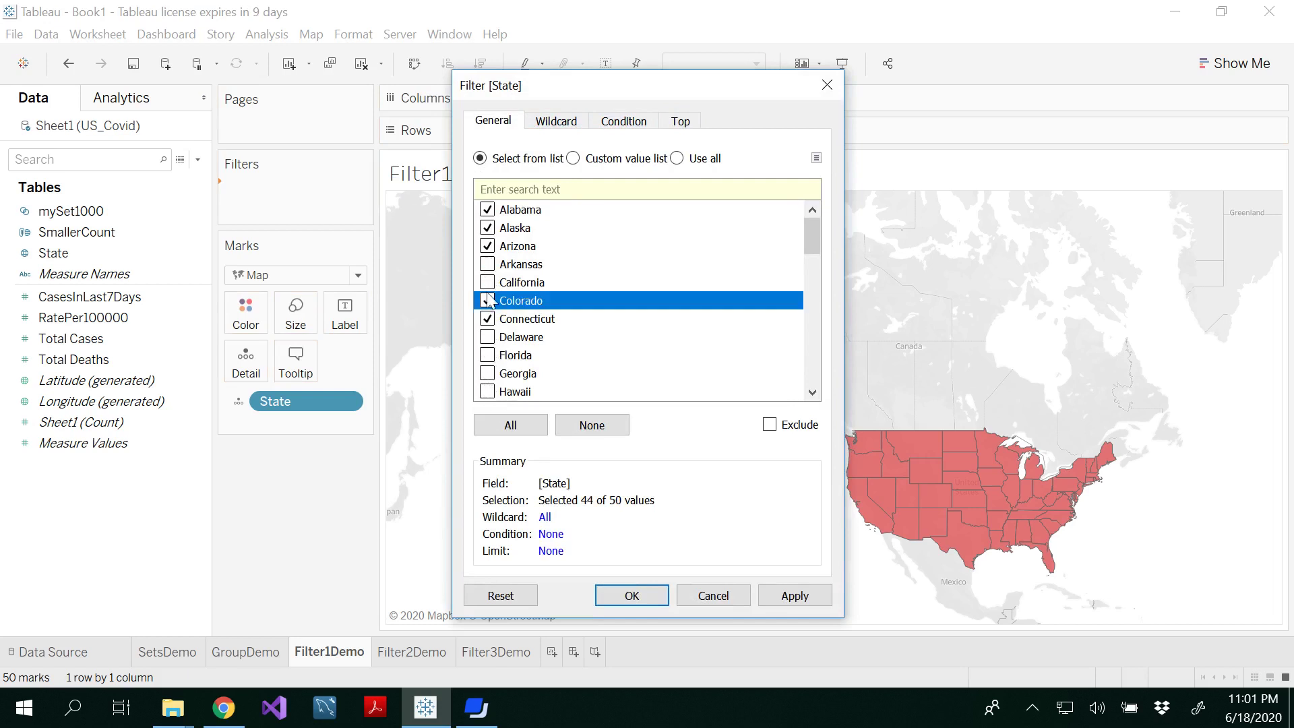
left_click(487, 246)
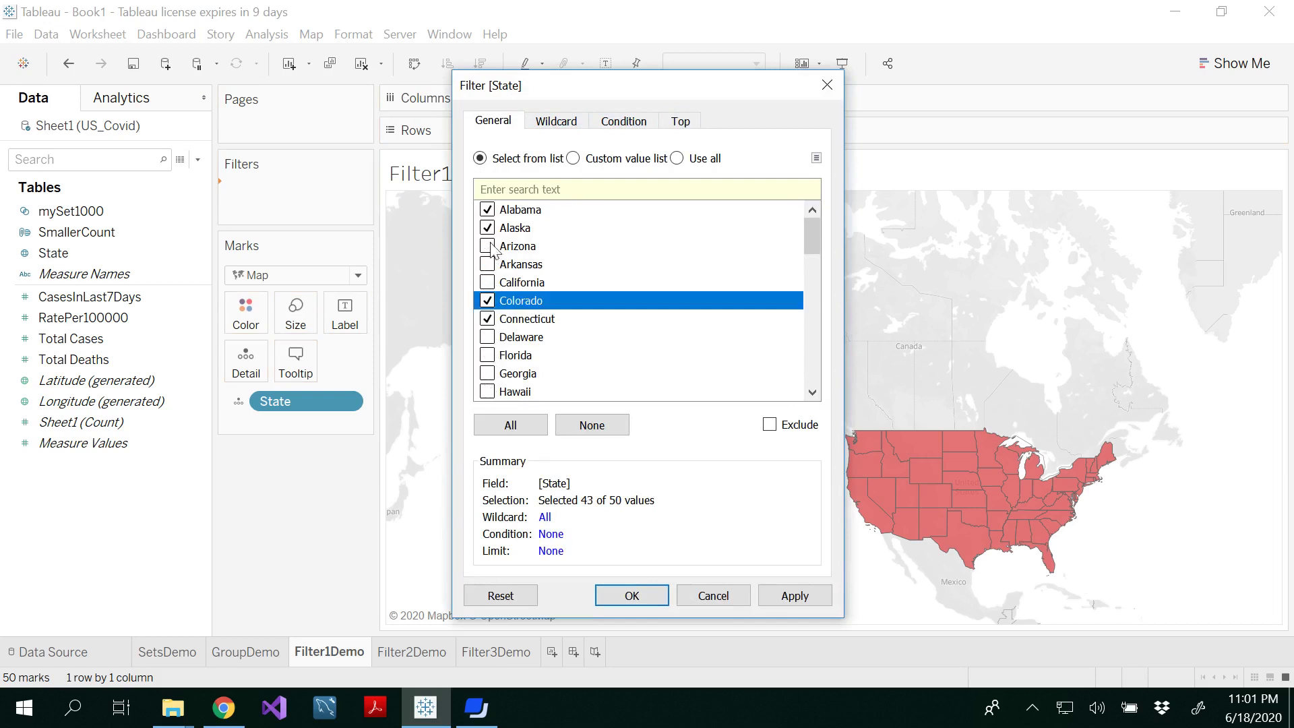
left_click(632, 596)
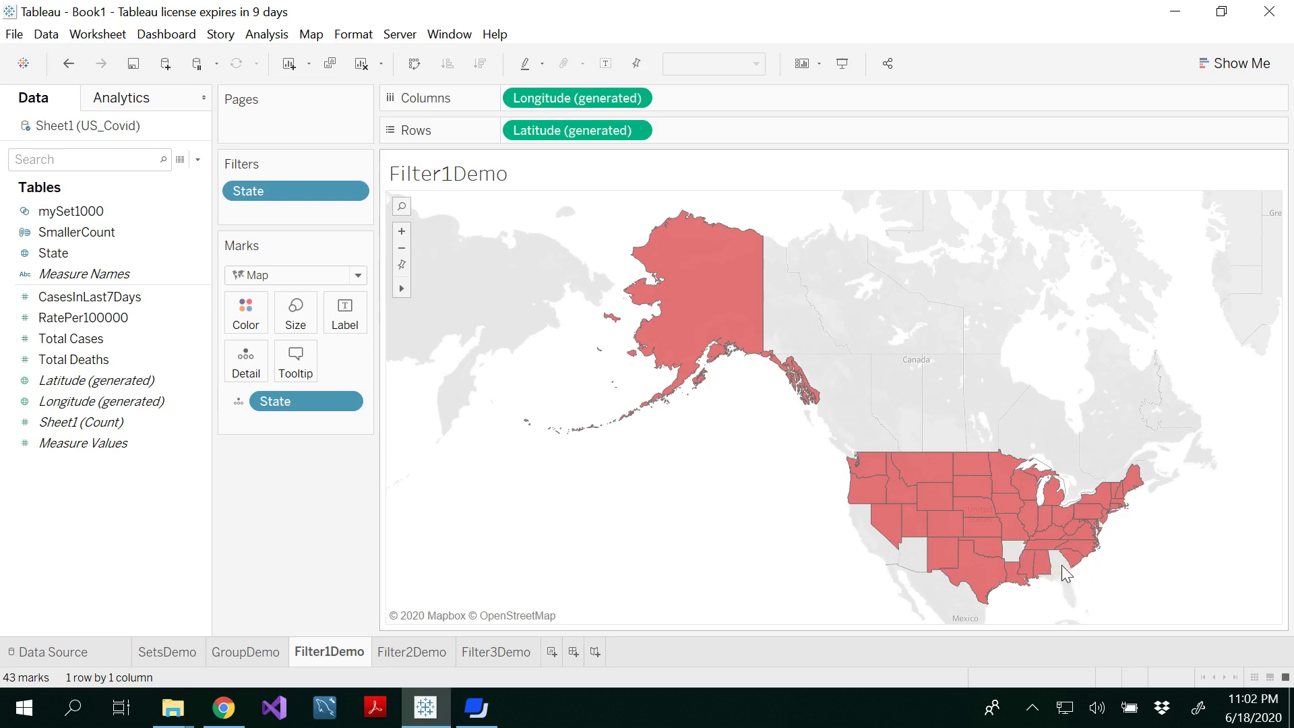
Step: Edit the State filter and select all states again
mouse_move(401, 289)
left_click(434, 288)
left_click_drag(727, 511, 614, 468)
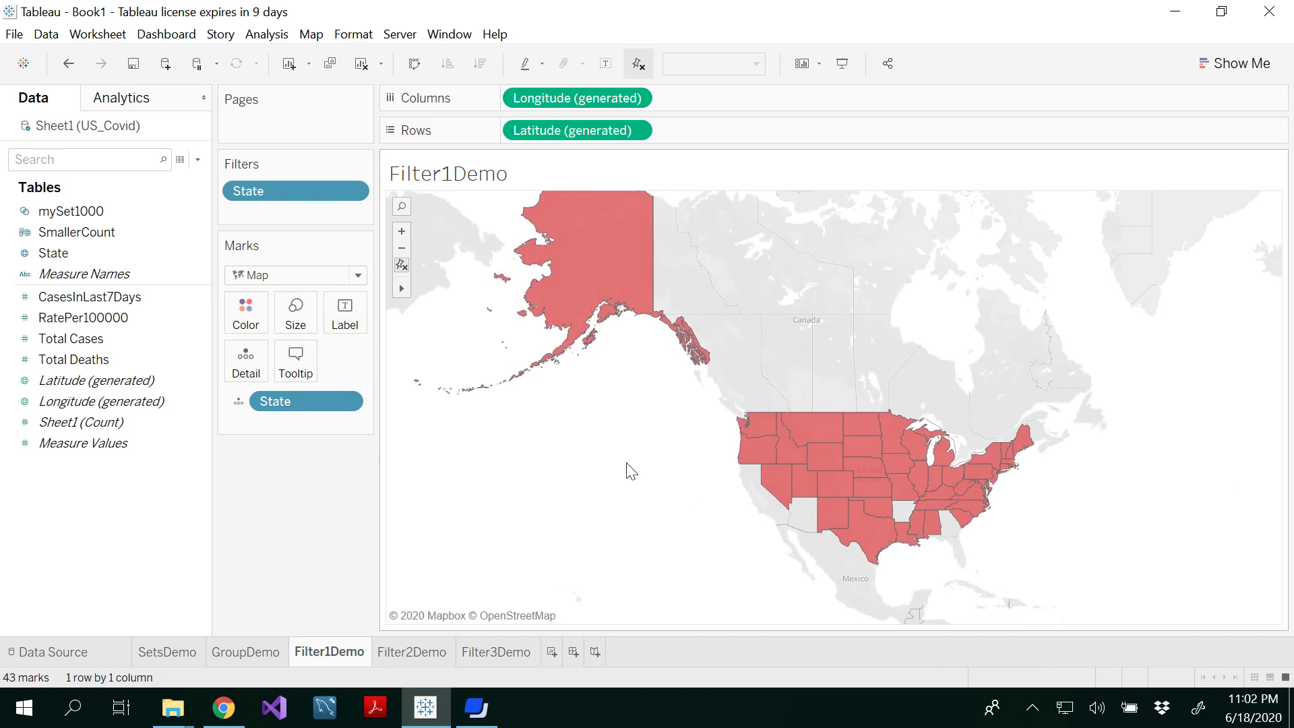
mouse_move(339, 192)
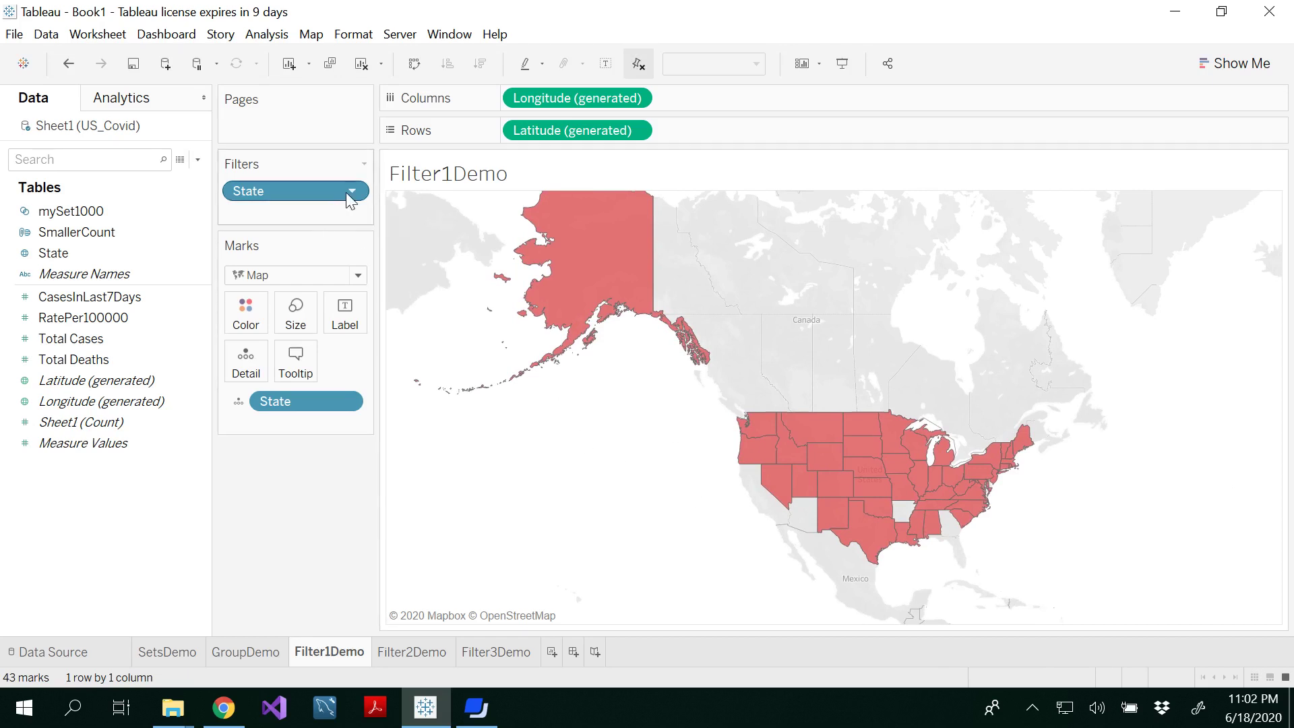
left_click(350, 192)
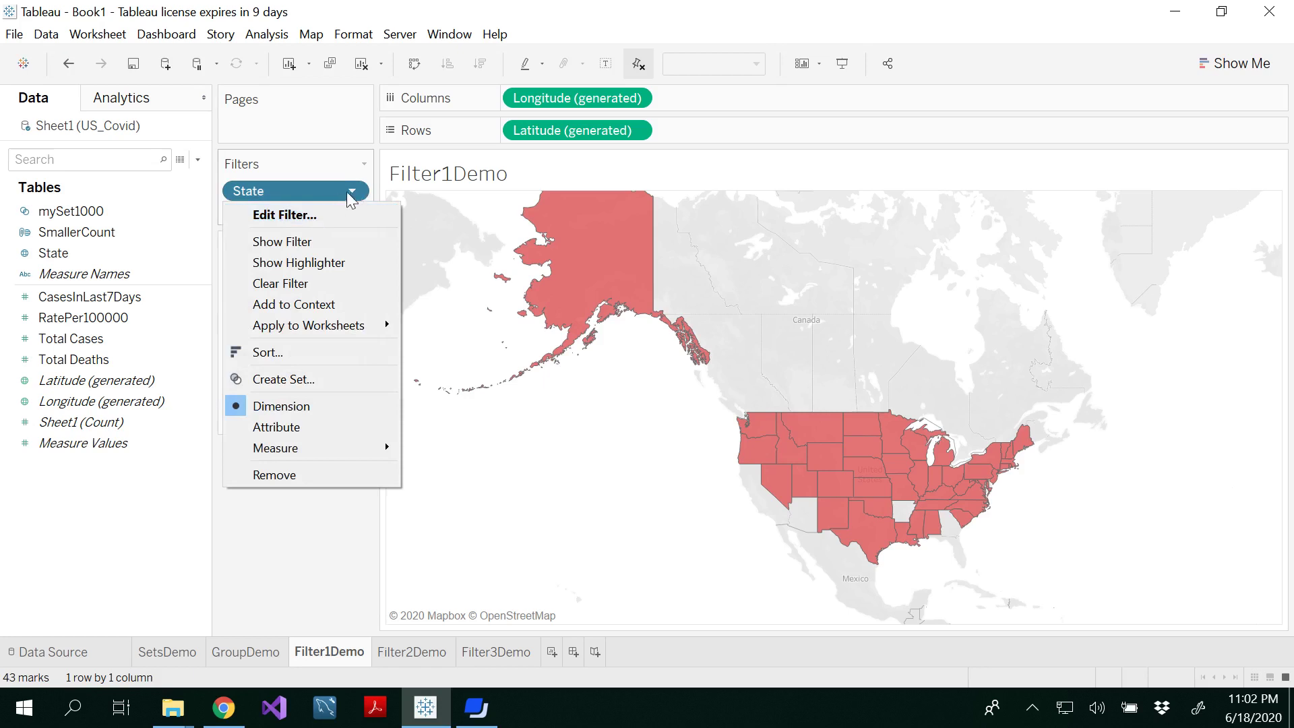
left_click(310, 216)
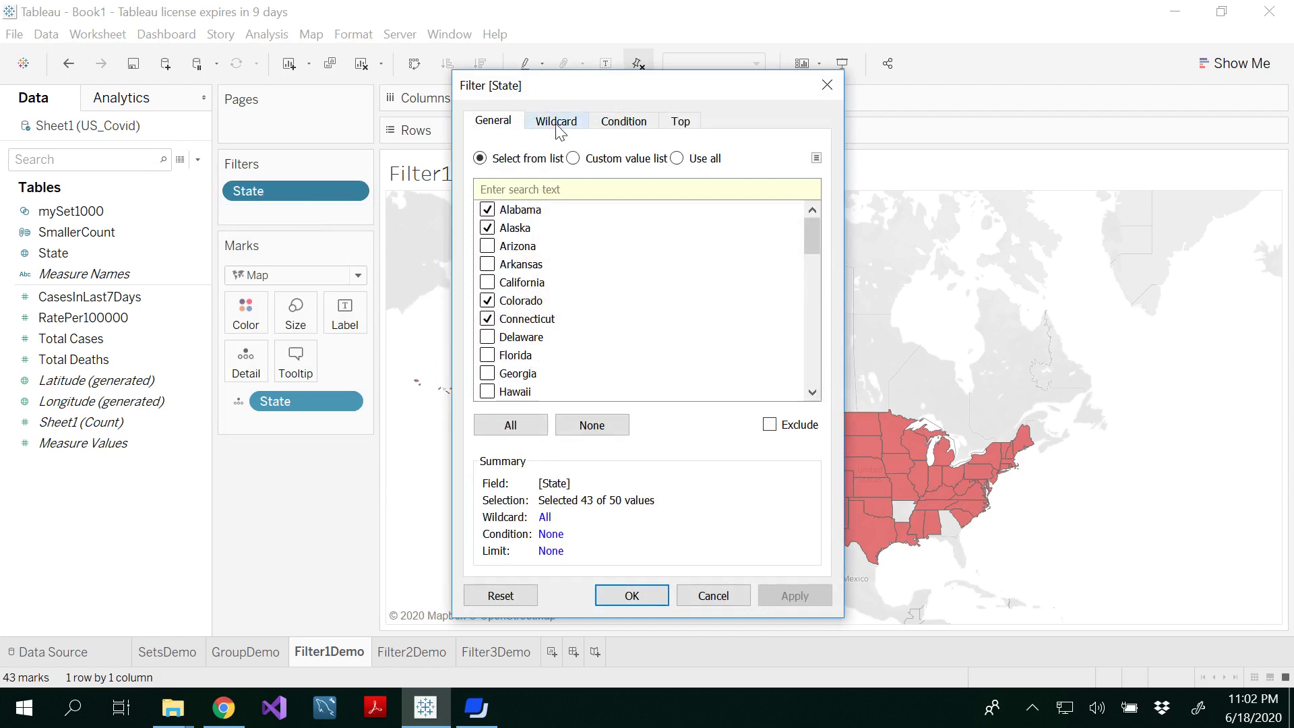
left_click(512, 425)
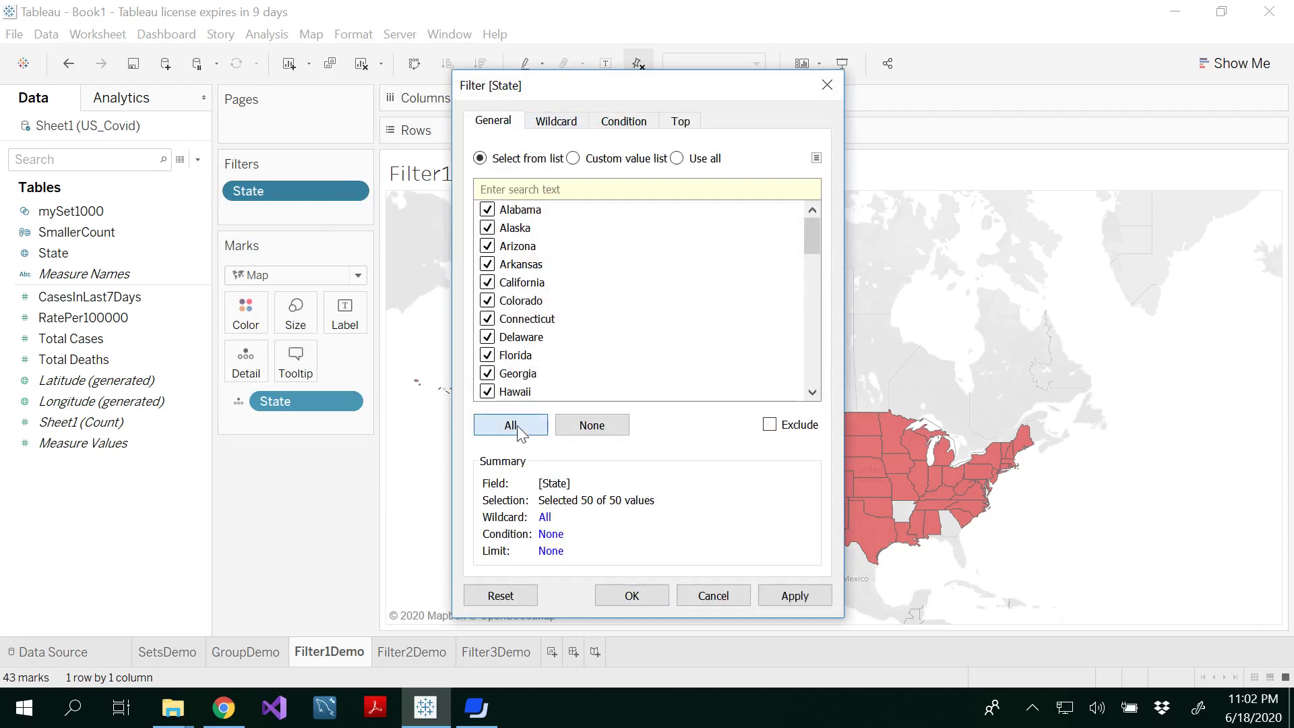
Step: Apply a wildcard match to the State filter so only states starting with "M" are kept
left_click(557, 125)
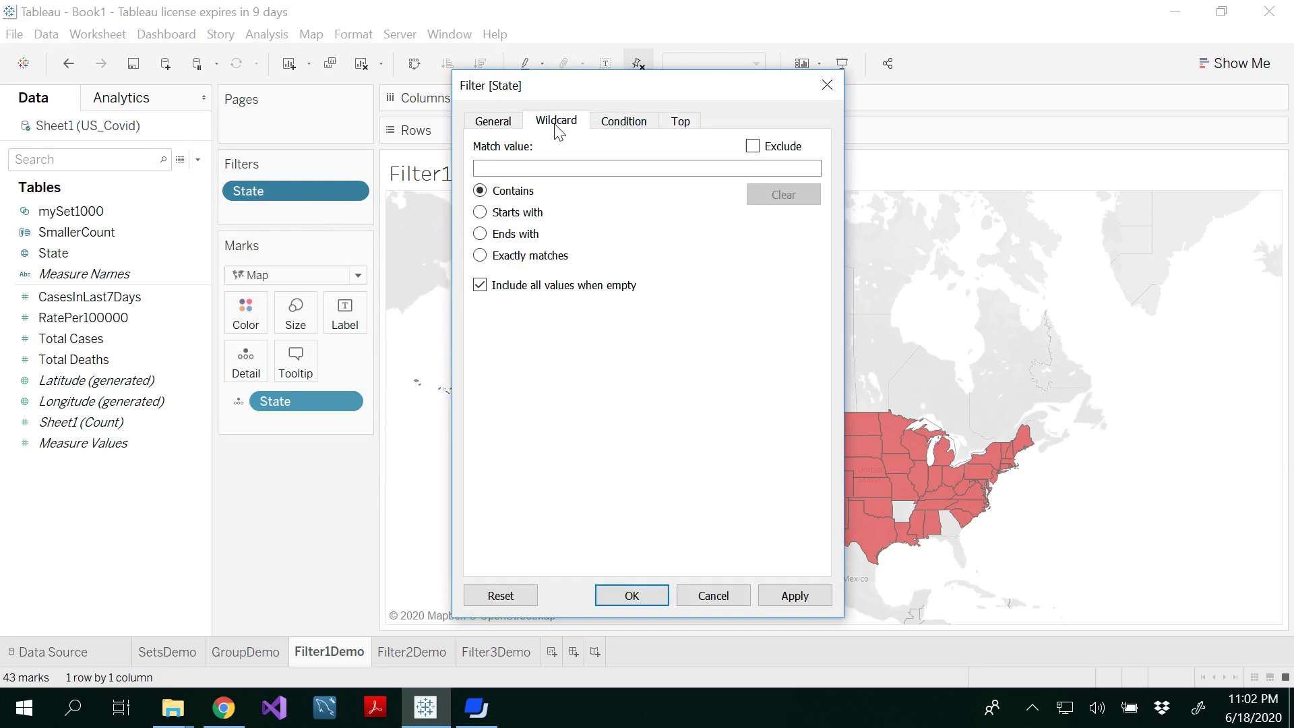
left_click(541, 167)
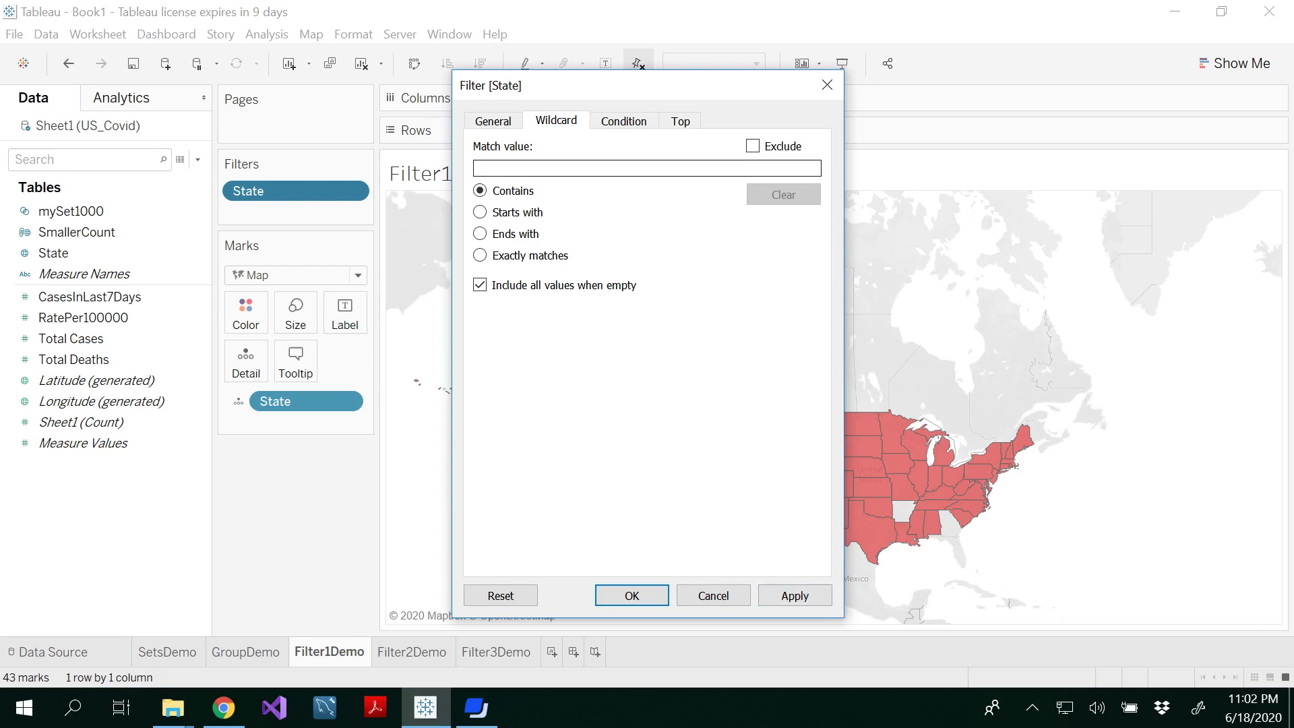
type("M")
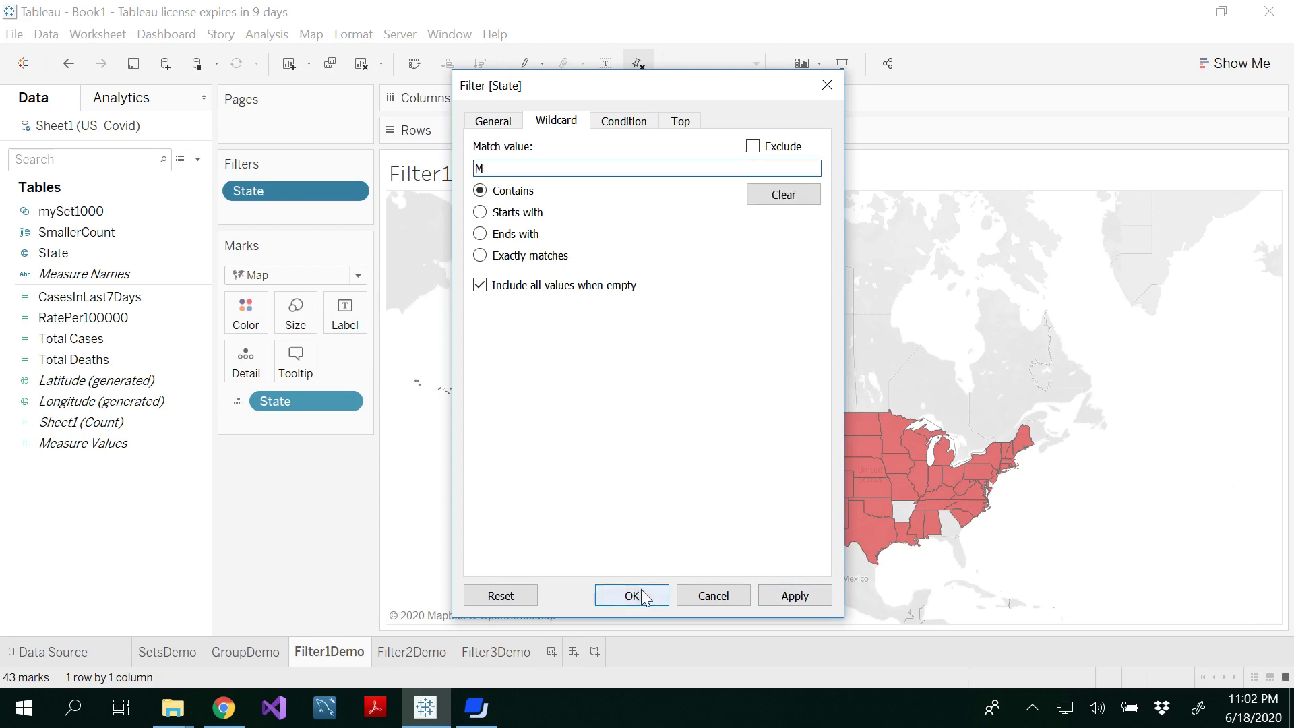
left_click(483, 213)
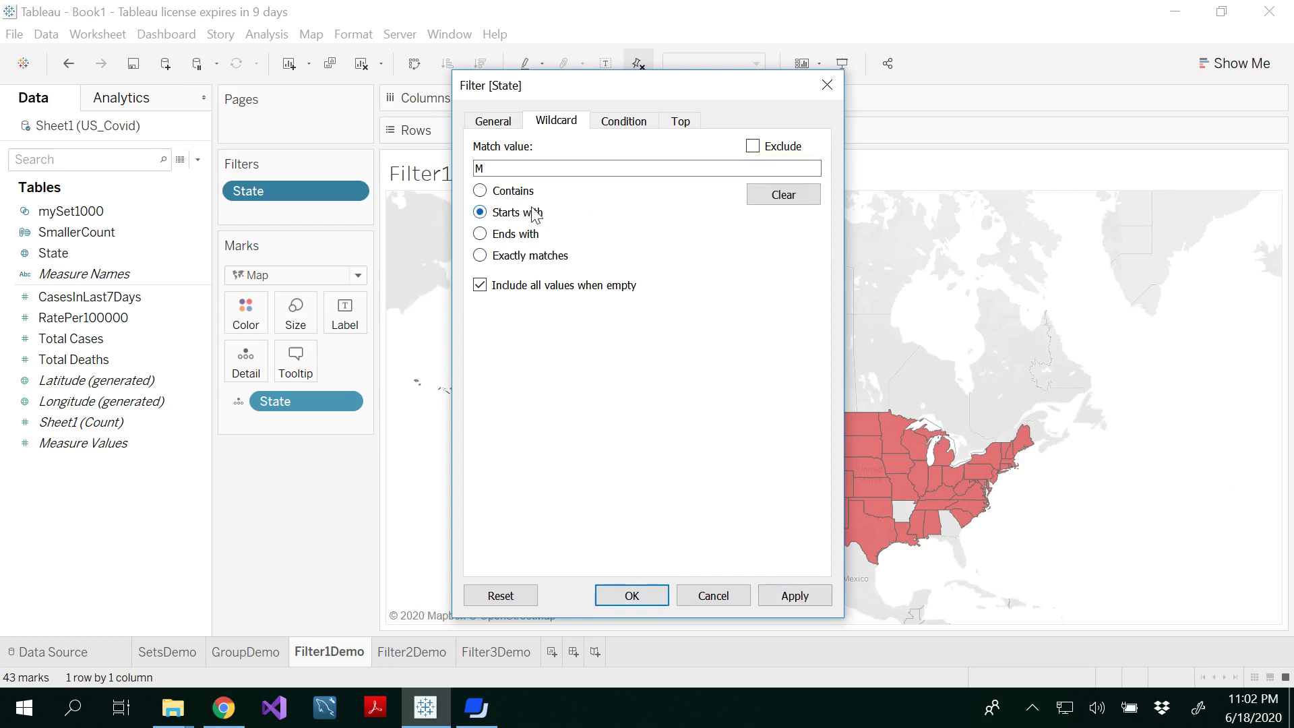
left_click(635, 597)
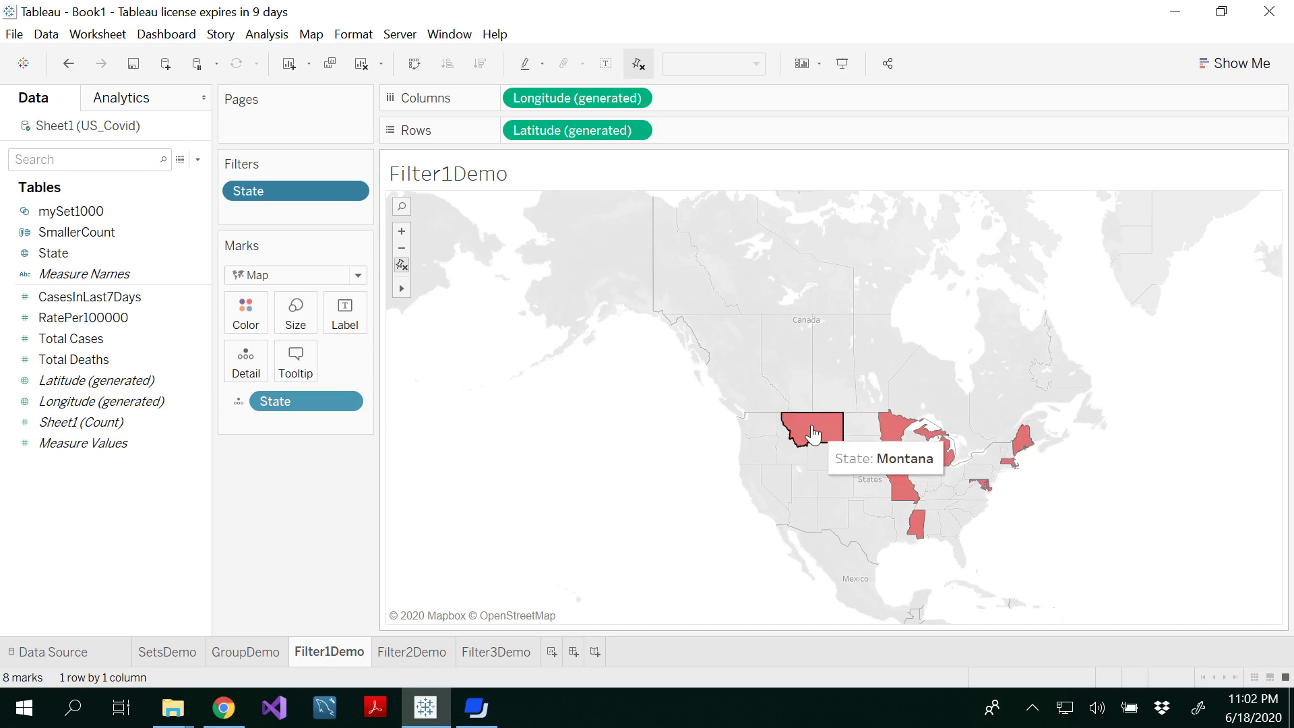
Step: Edit the State filter again and base its condition on the sum of the Total Cases field
scroll(750, 496, "up", 1)
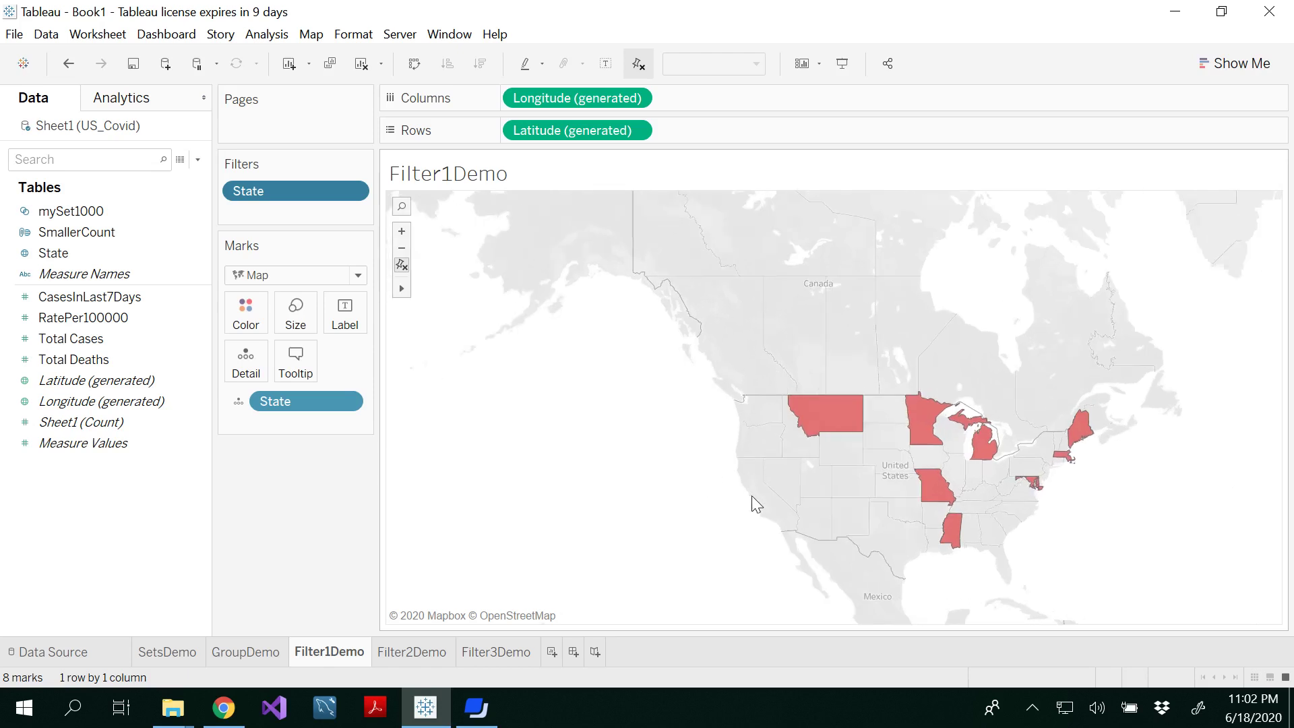
scroll(751, 495, "up", 1)
left_click_drag(751, 496, 620, 480)
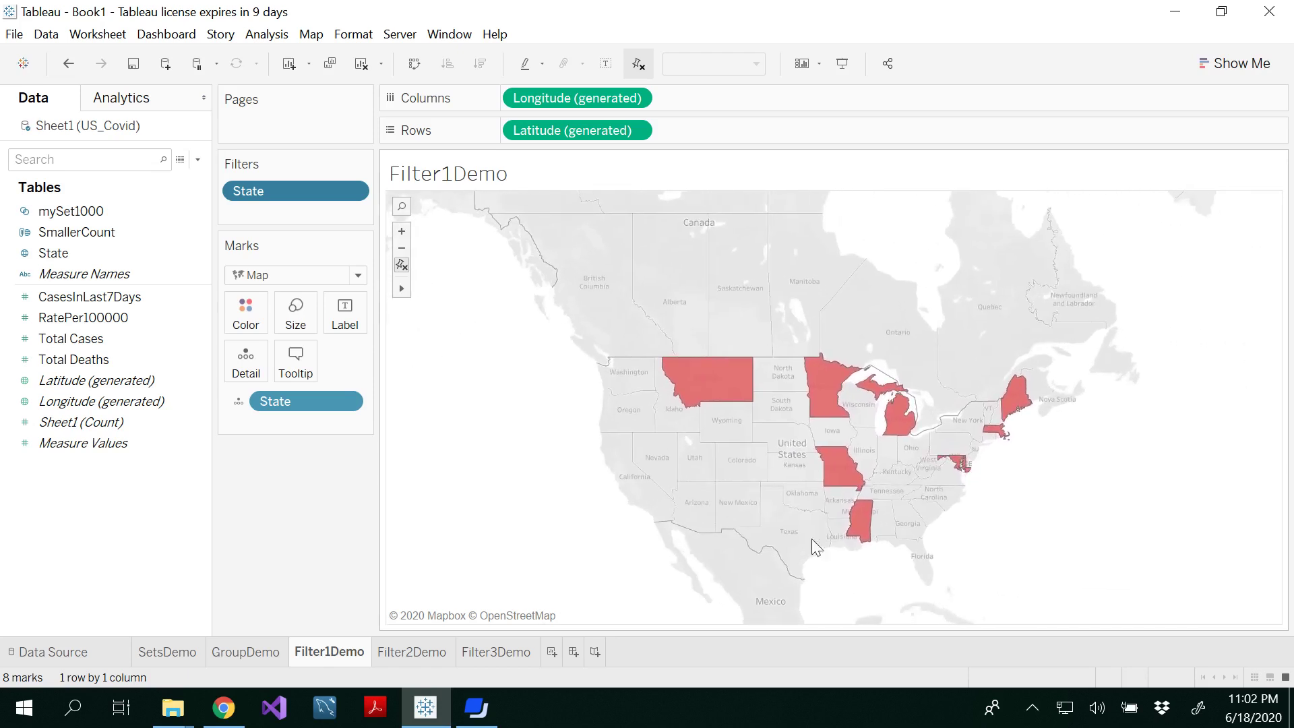
left_click(352, 192)
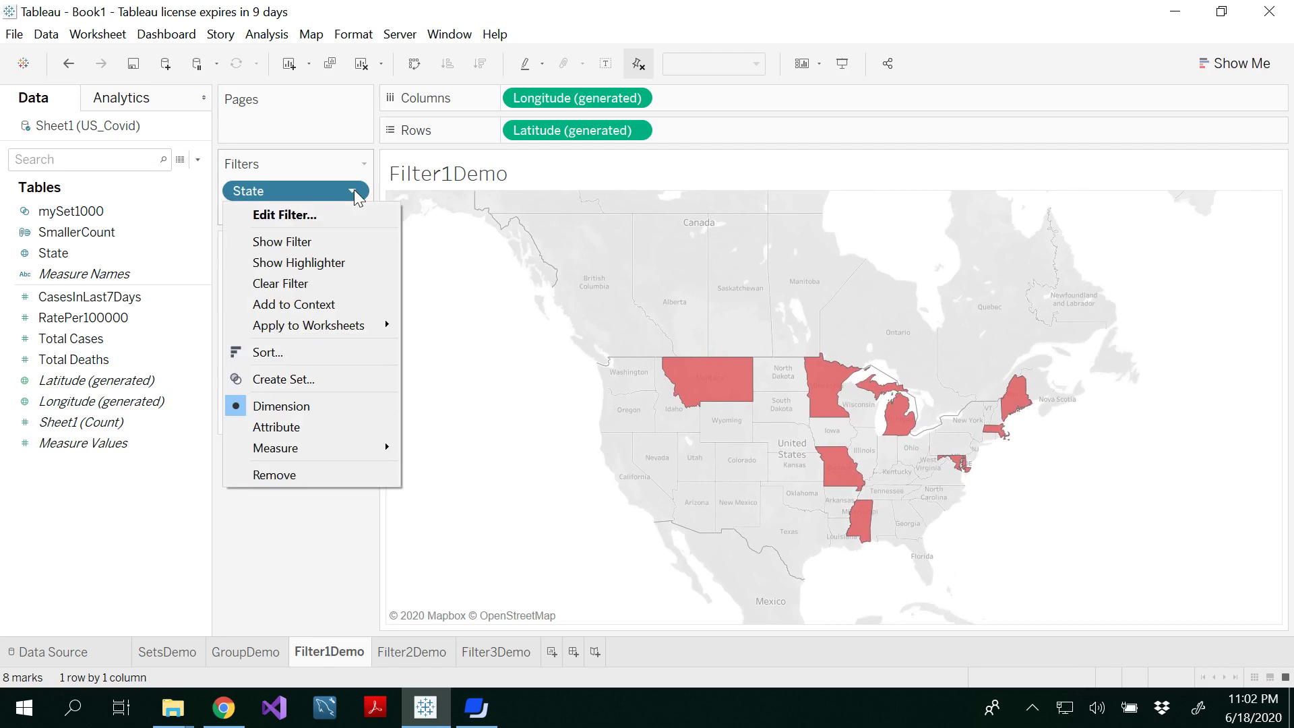
left_click(325, 218)
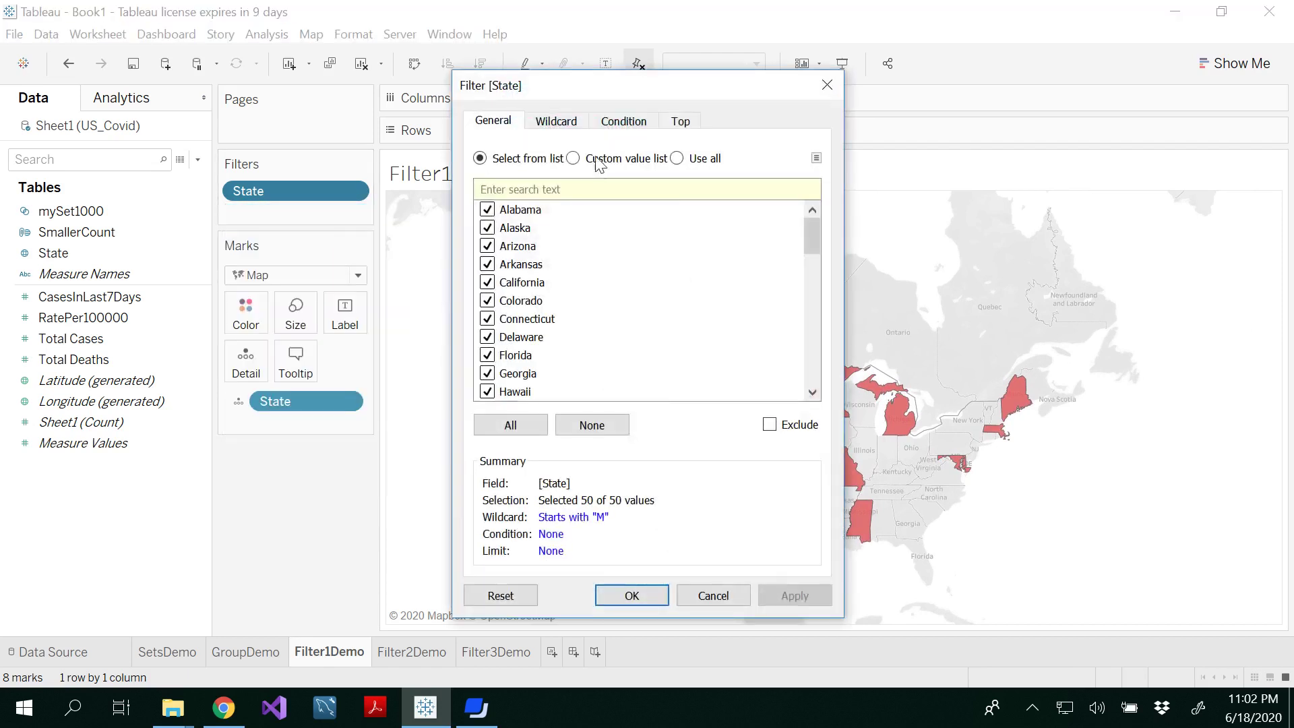
left_click(622, 121)
left_click(480, 165)
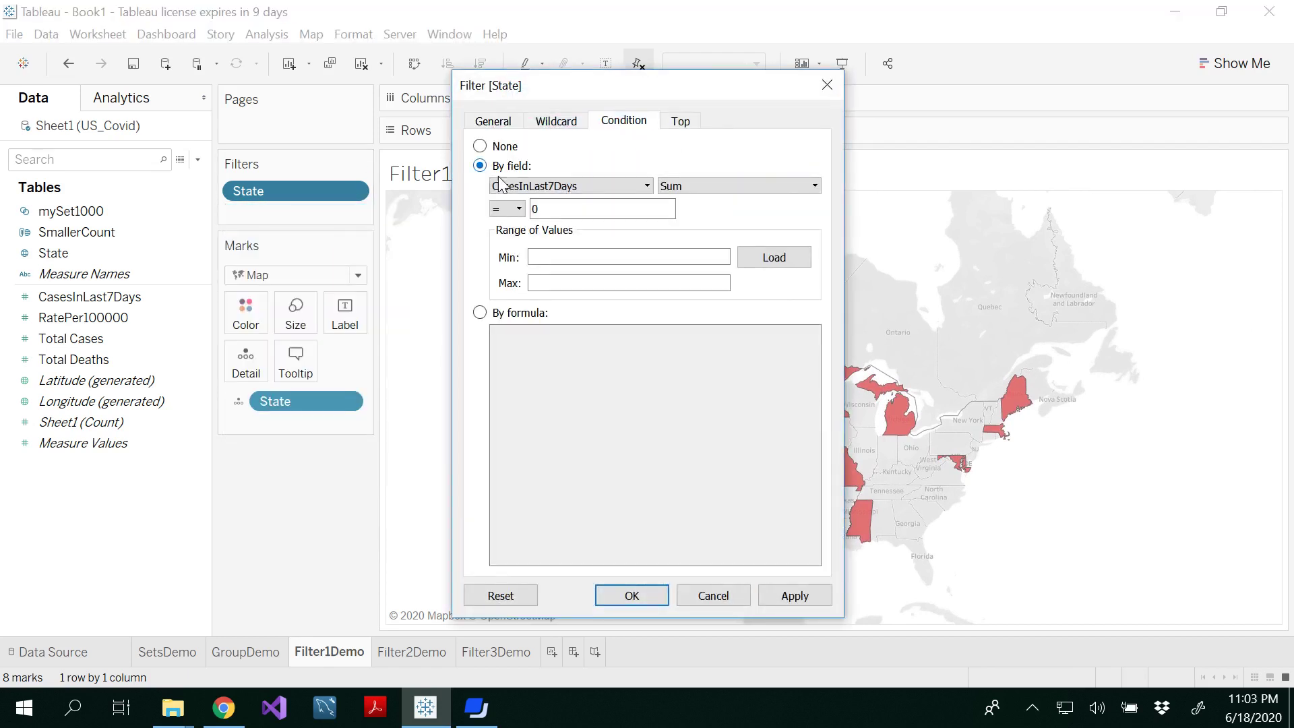
left_click(645, 187)
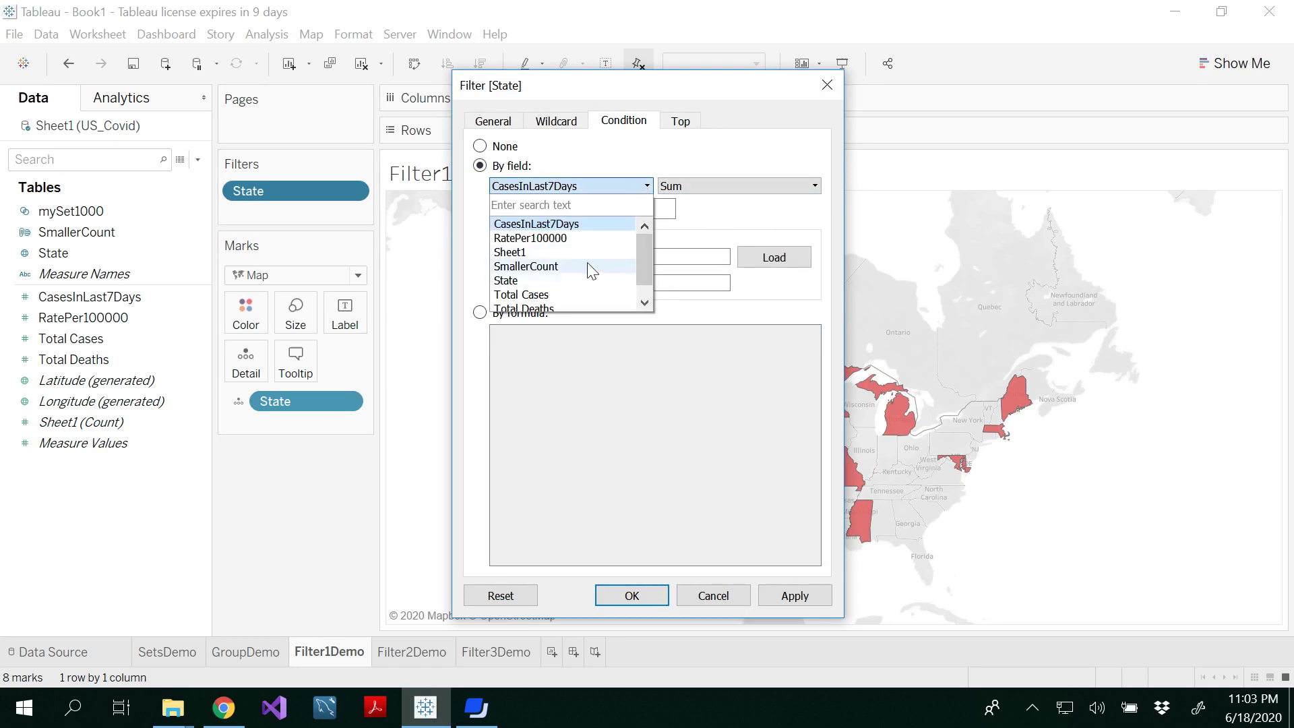
left_click(645, 303)
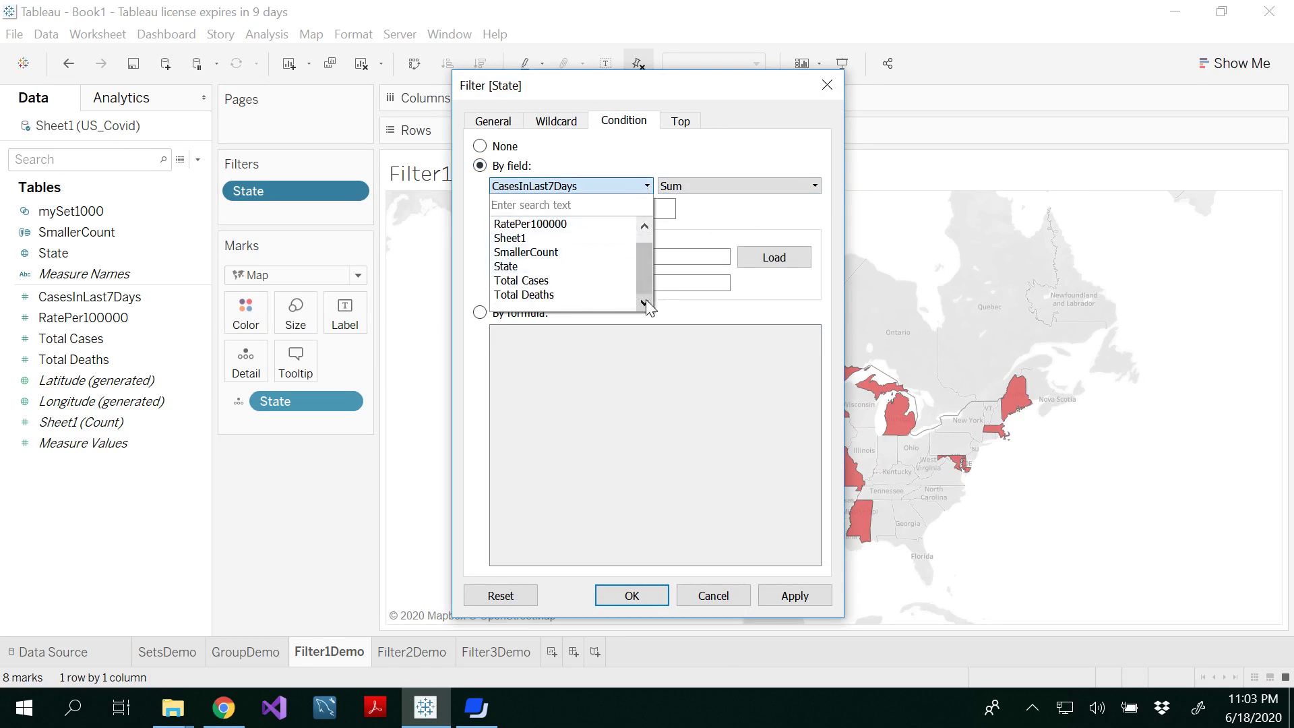
left_click(587, 281)
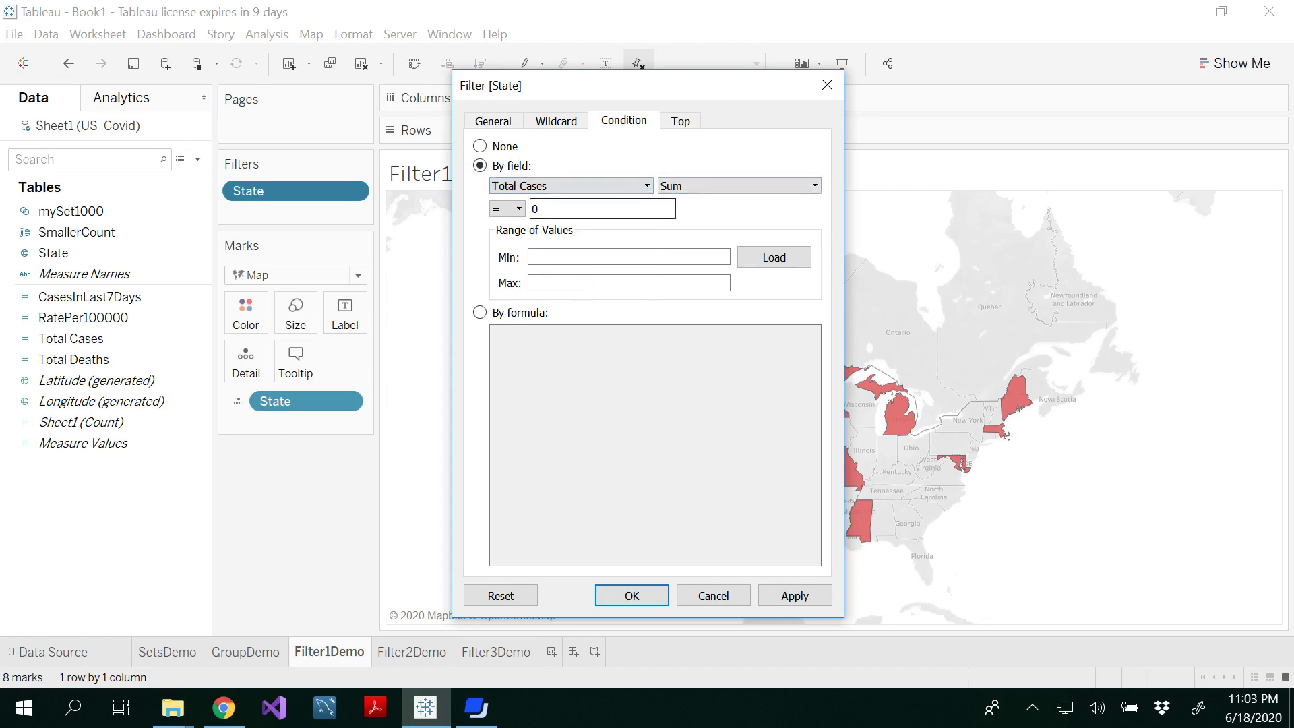
Step: Set the Total Cases condition to <= 10000 and apply the State filter
left_click(506, 209)
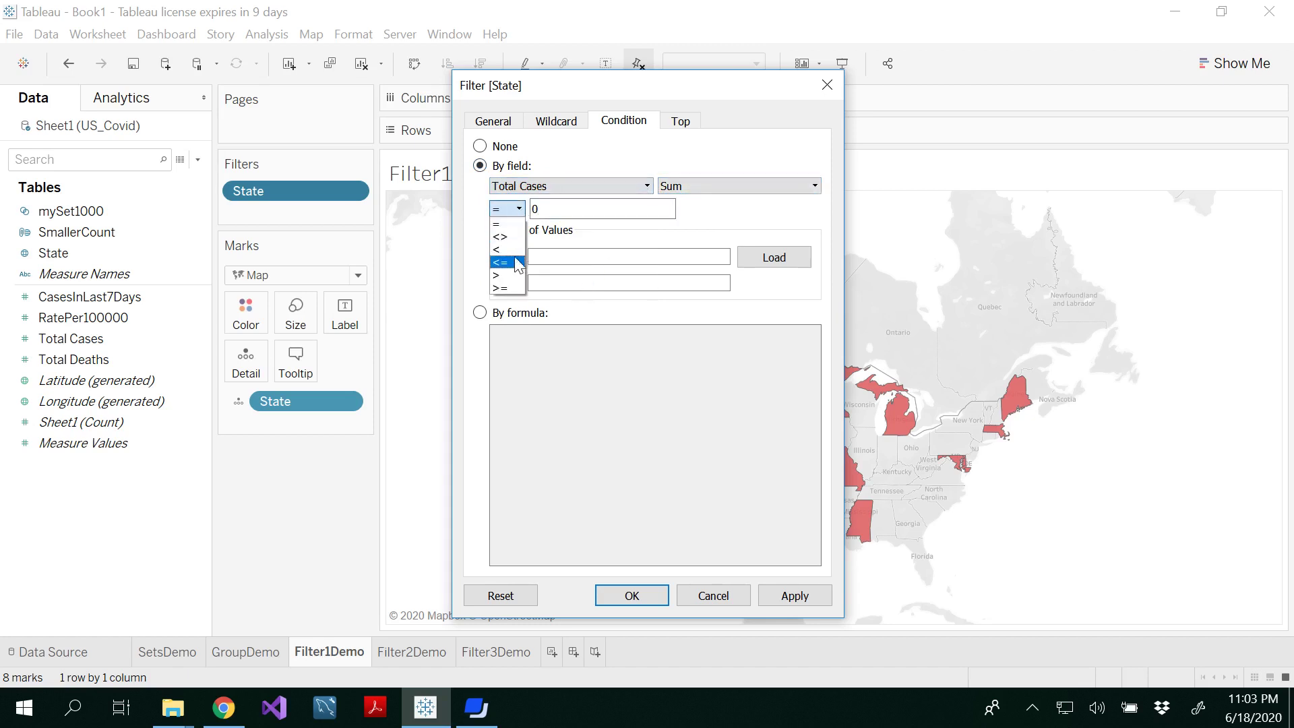
left_click(509, 287)
key("Tab")
type("10000")
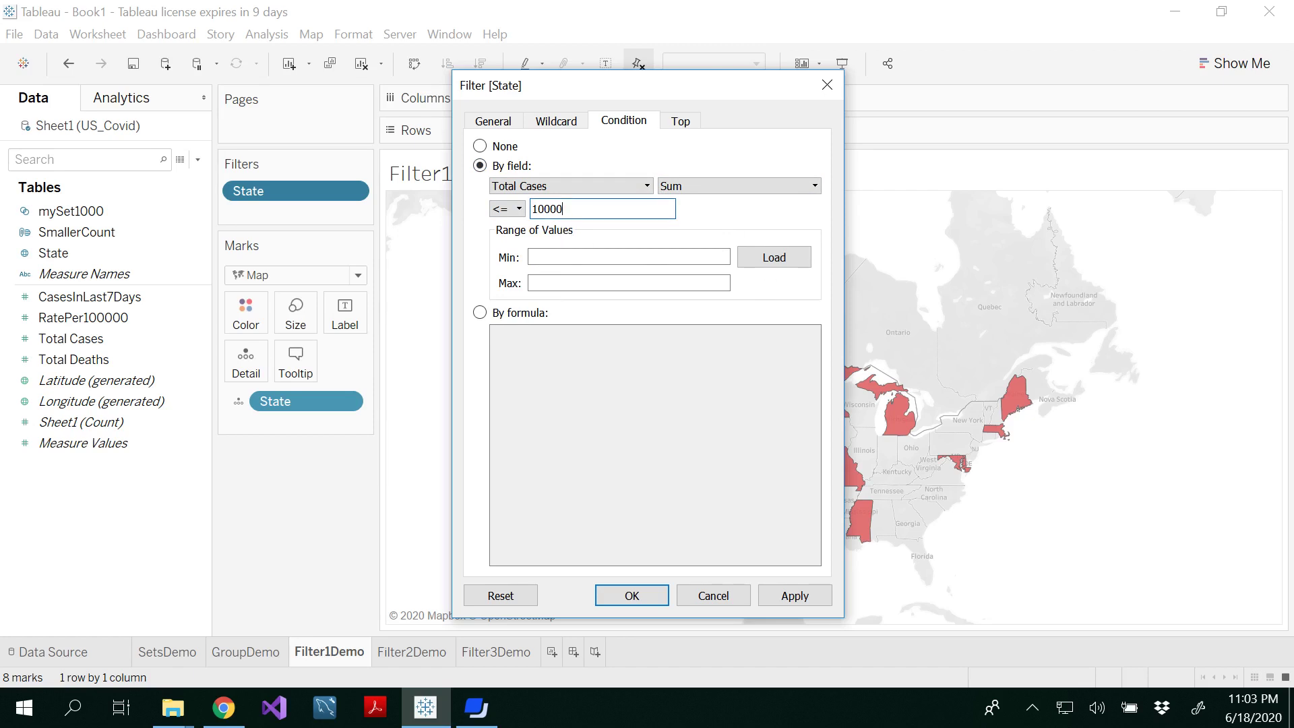
left_click(646, 594)
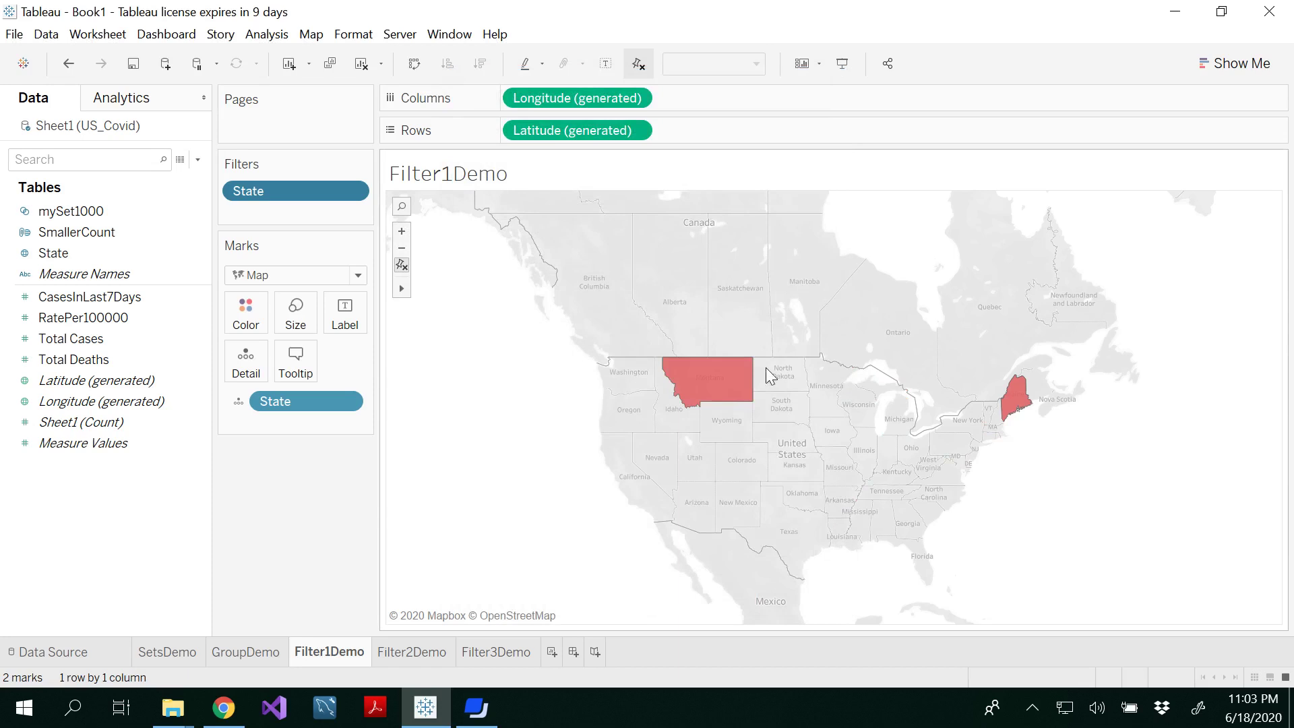
Step: On the Filter2Demo sheet, plot the State field as a map and set the mark type to Map
mouse_move(747, 398)
left_click(415, 653)
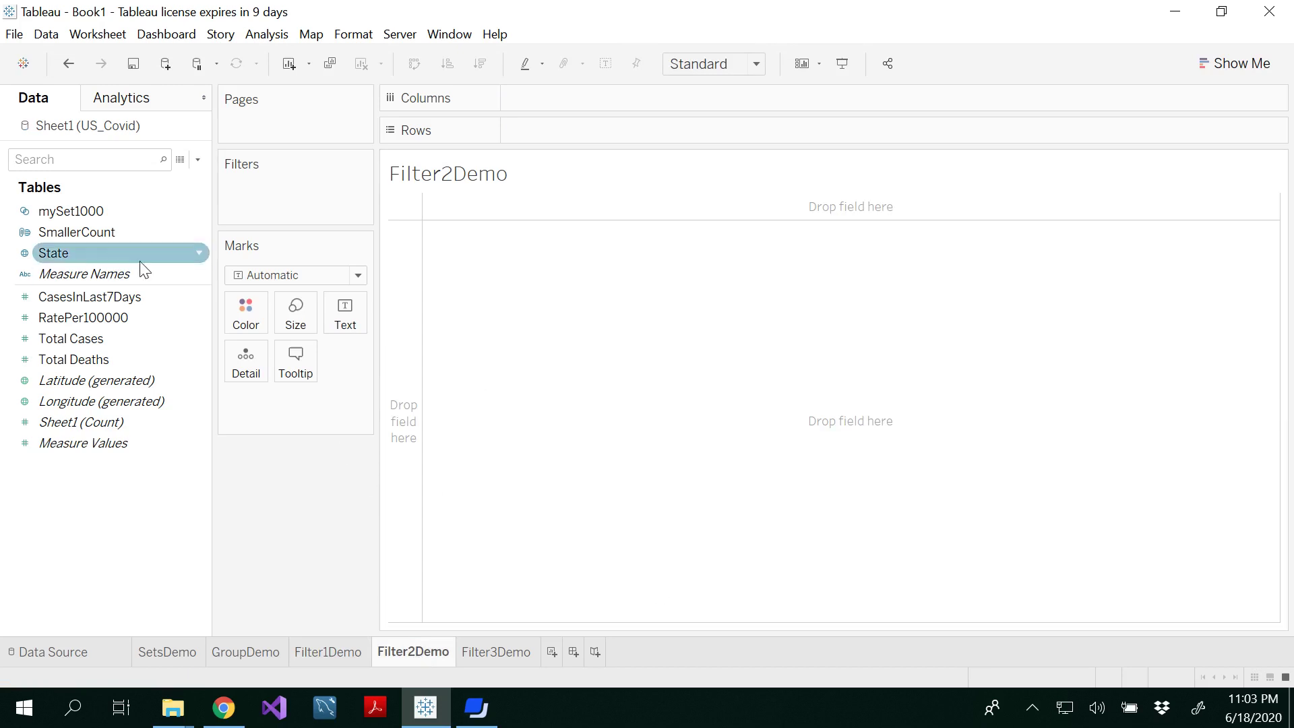
double_click(94, 257)
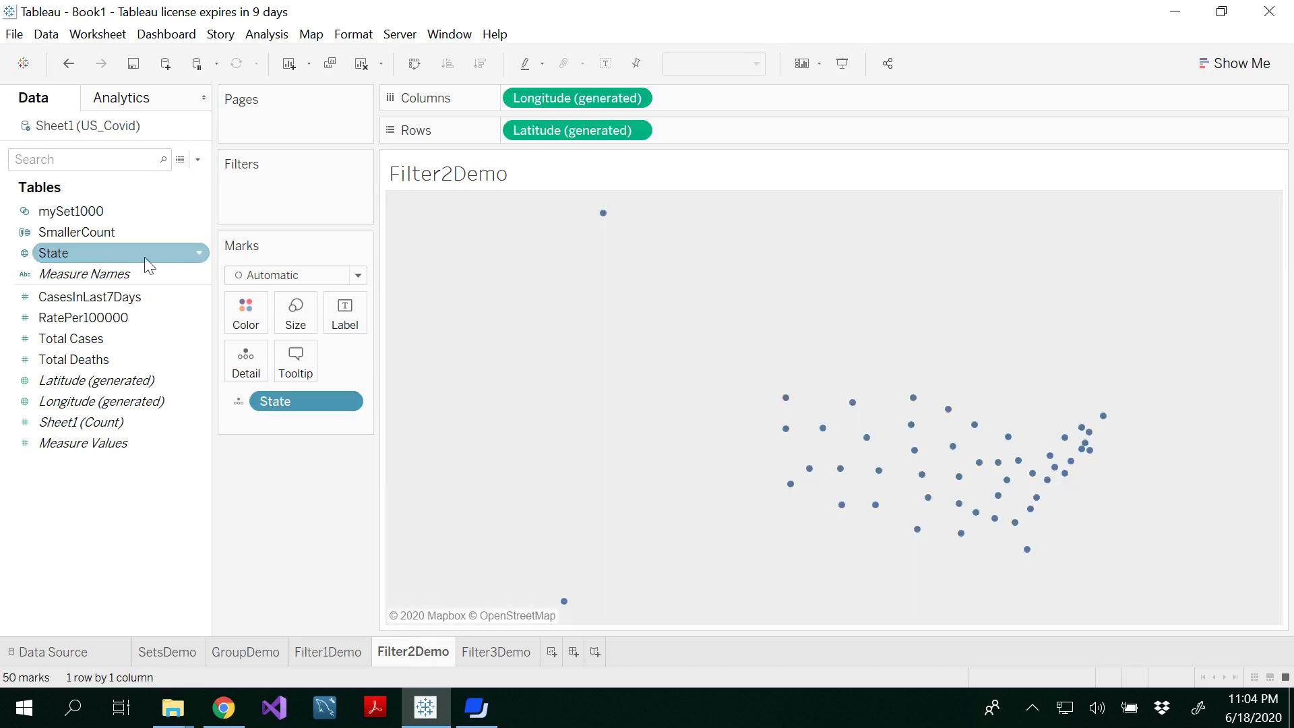
left_click(359, 275)
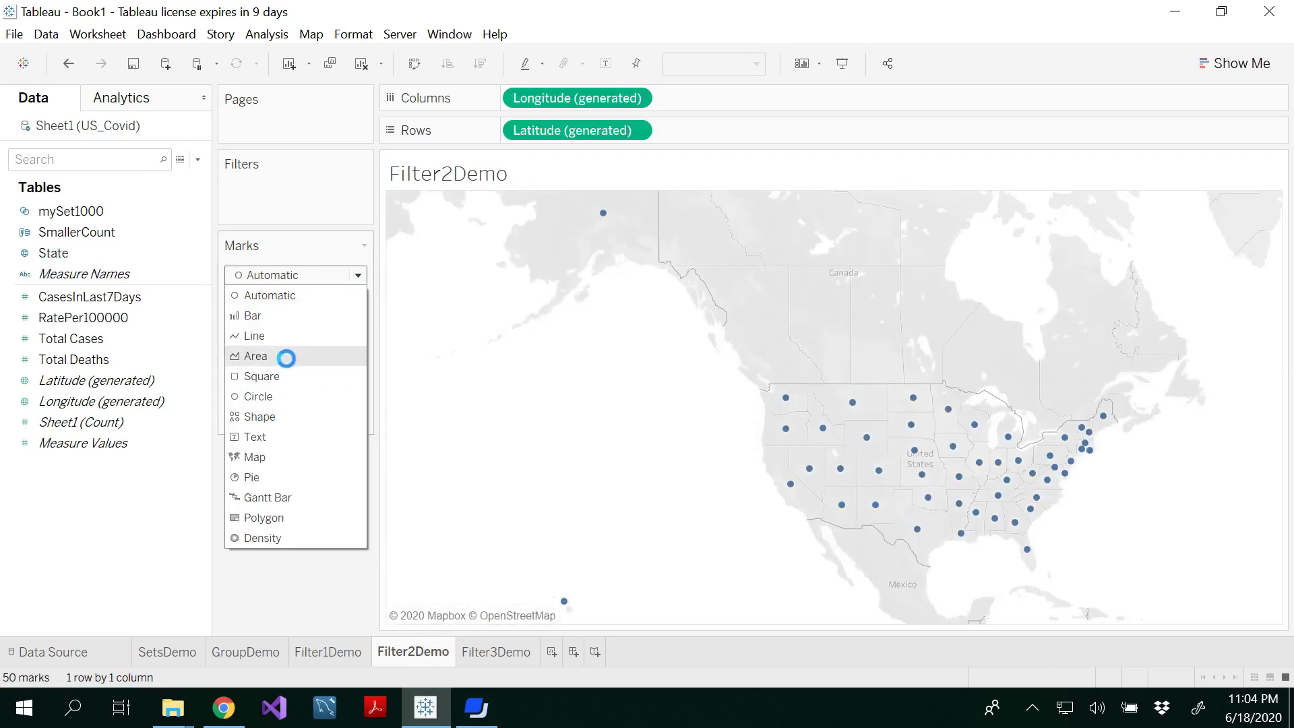
left_click(277, 457)
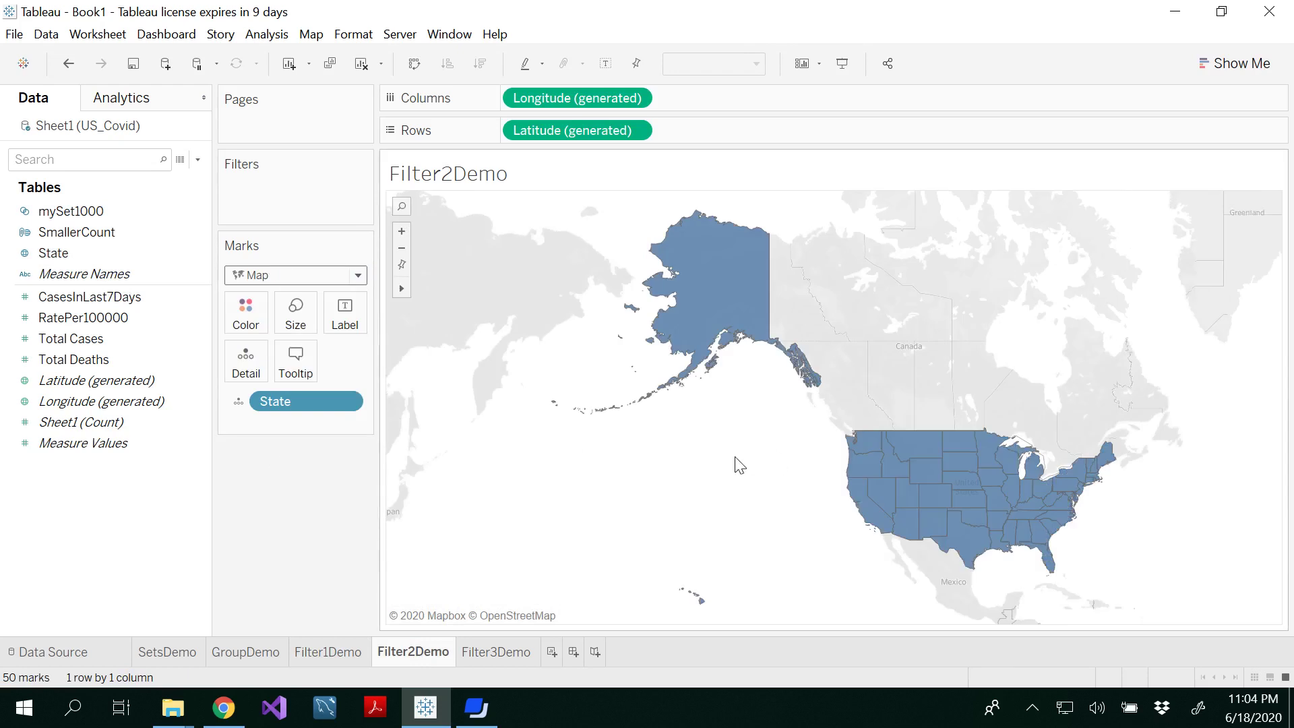
Step: Color the states on the Filter2Demo map green
mouse_move(402, 288)
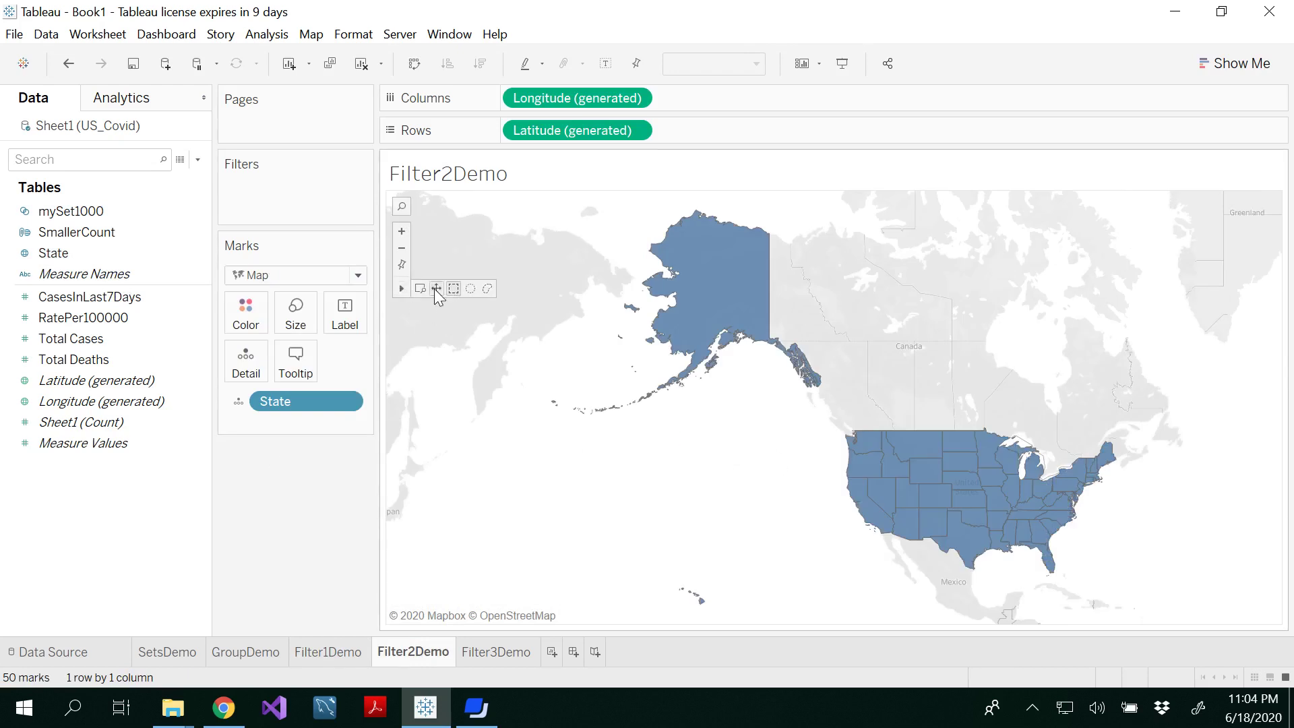
left_click_drag(704, 454, 566, 410)
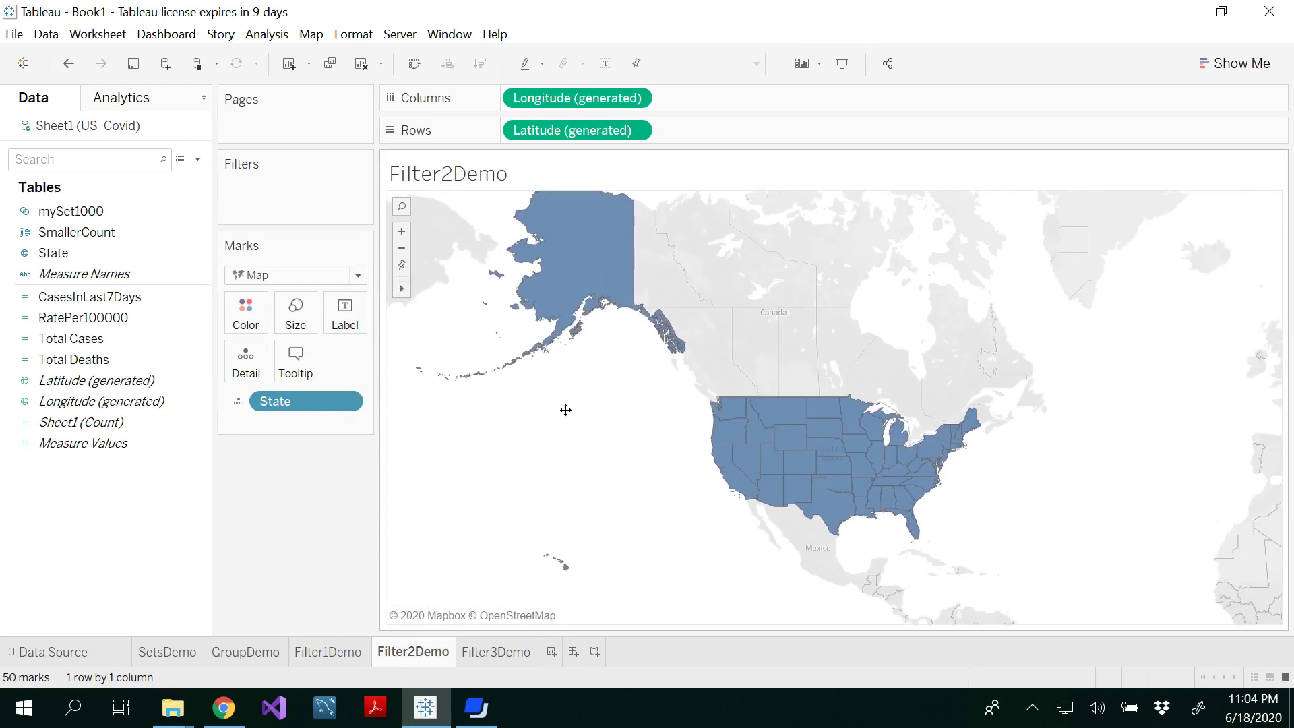
left_click(246, 312)
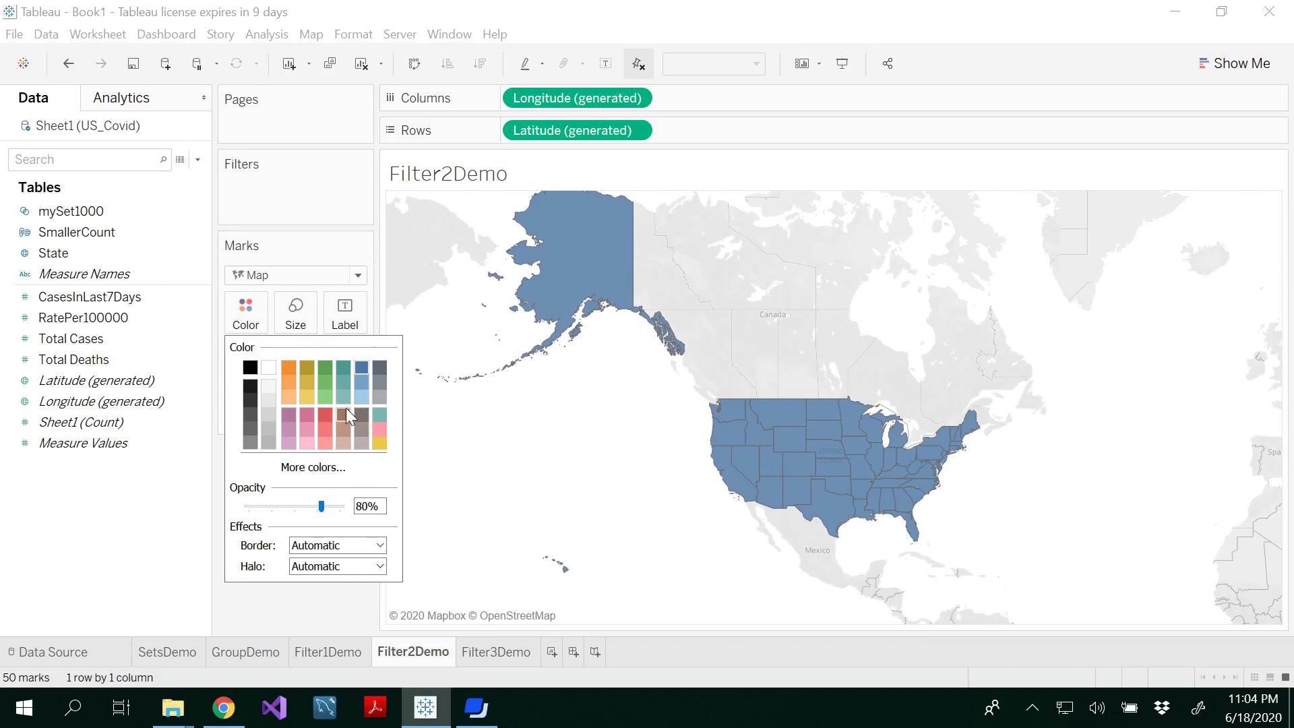
left_click(324, 382)
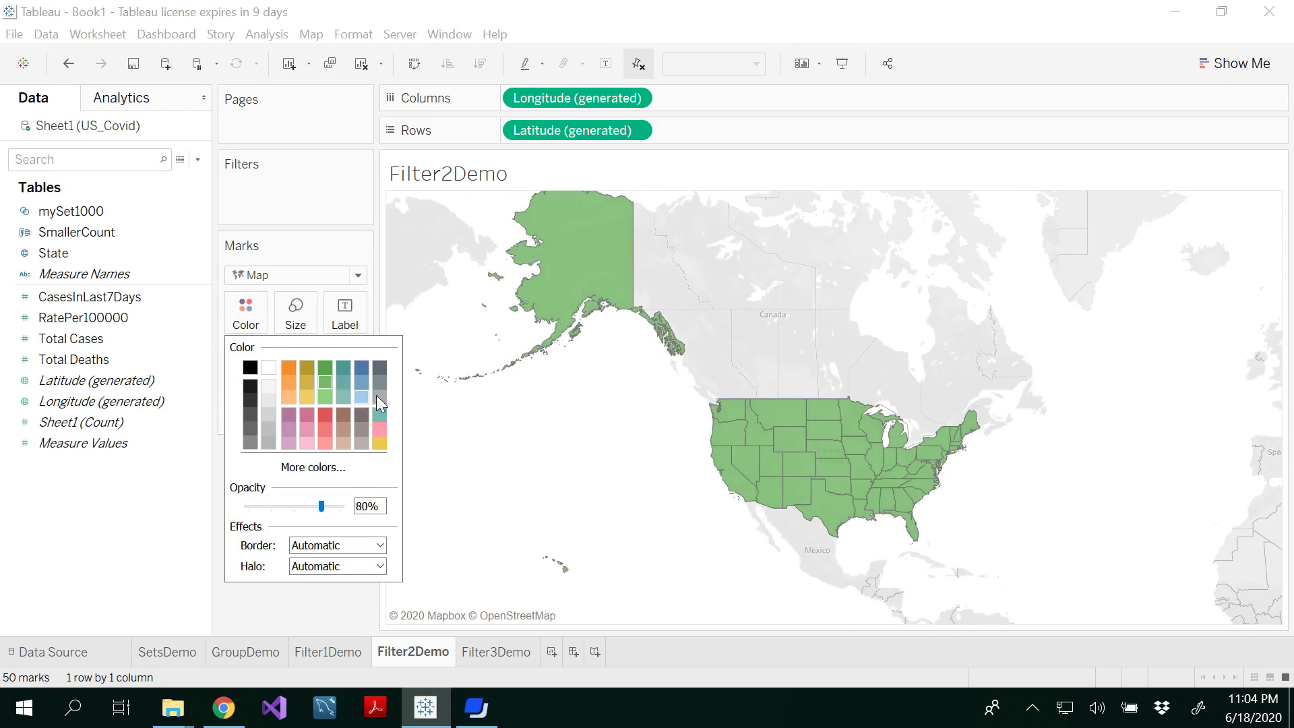
left_click(525, 447)
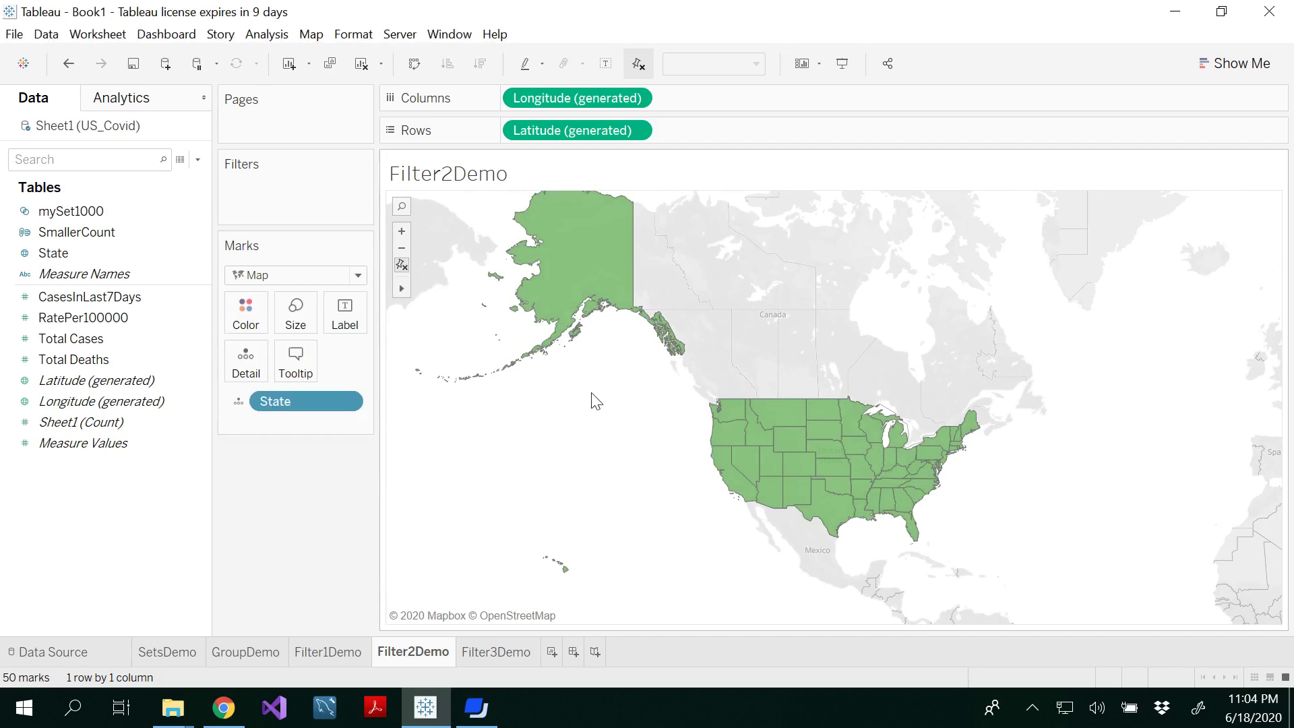
Step: Show an interactive filter list for the State field beside the Filter2Demo map
left_click_drag(595, 400, 572, 408)
left_click(132, 254)
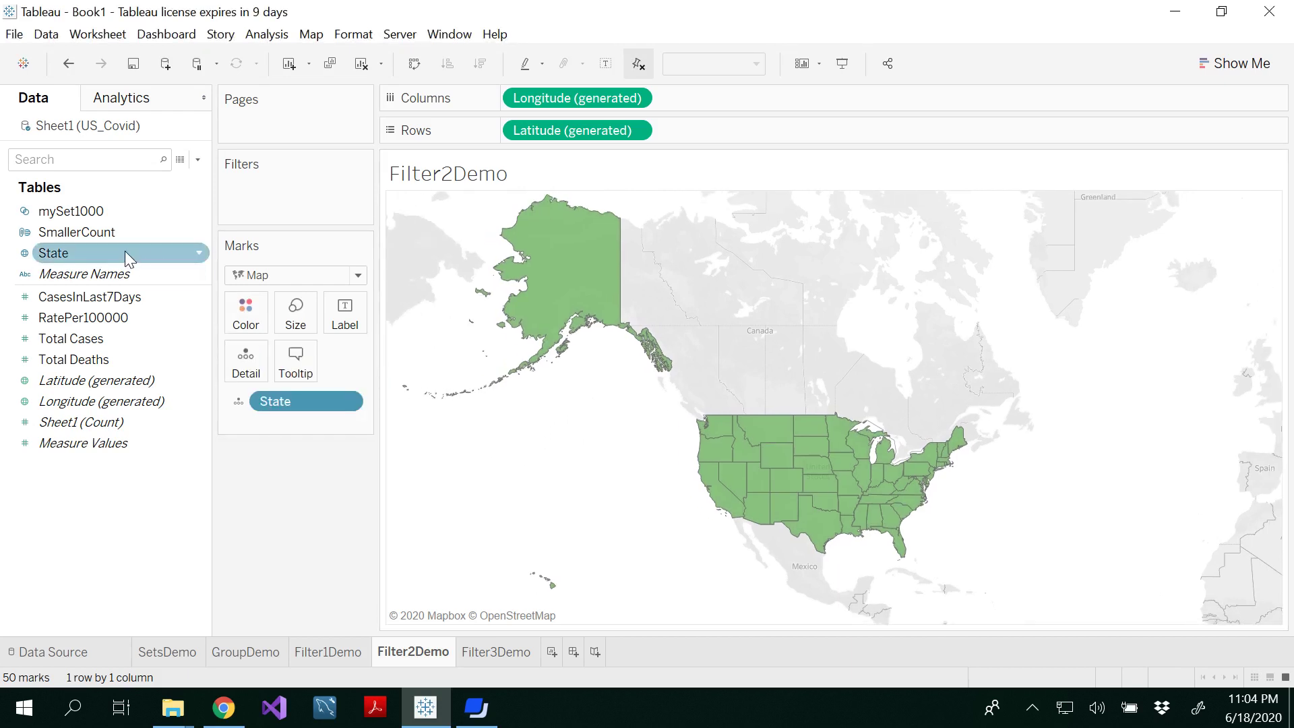
right_click(126, 252)
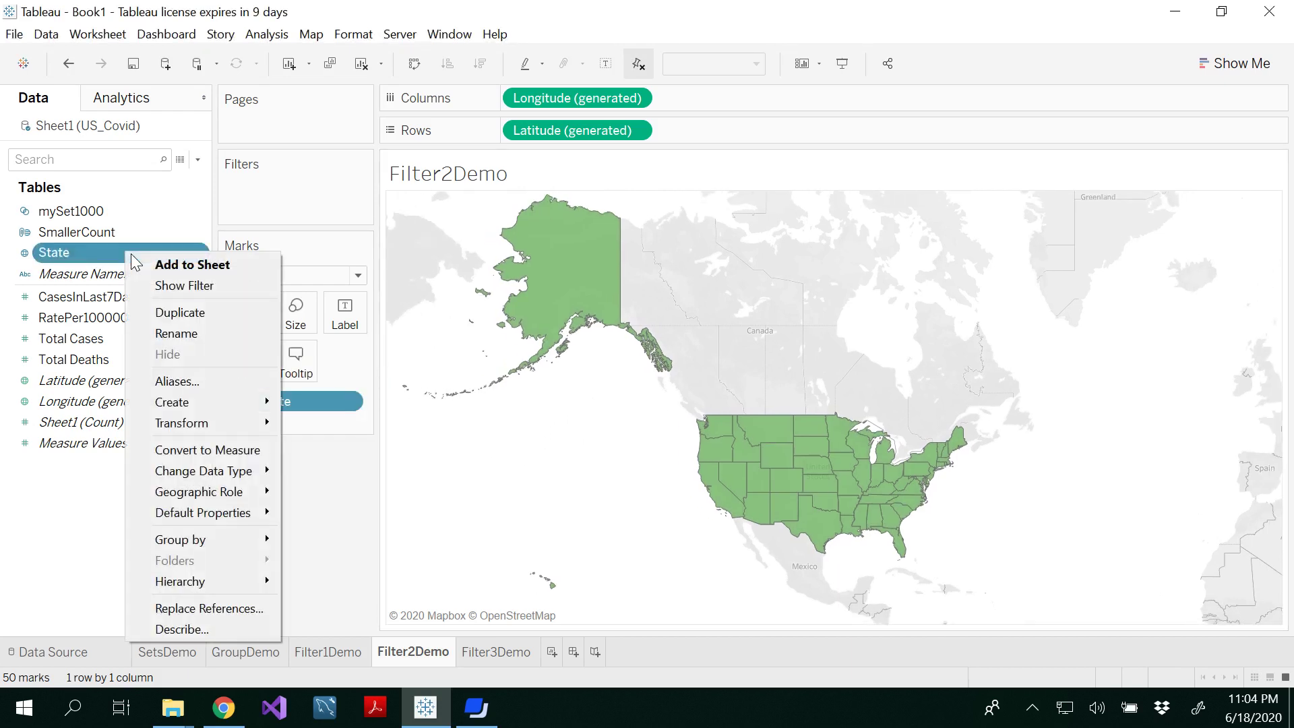
left_click(184, 285)
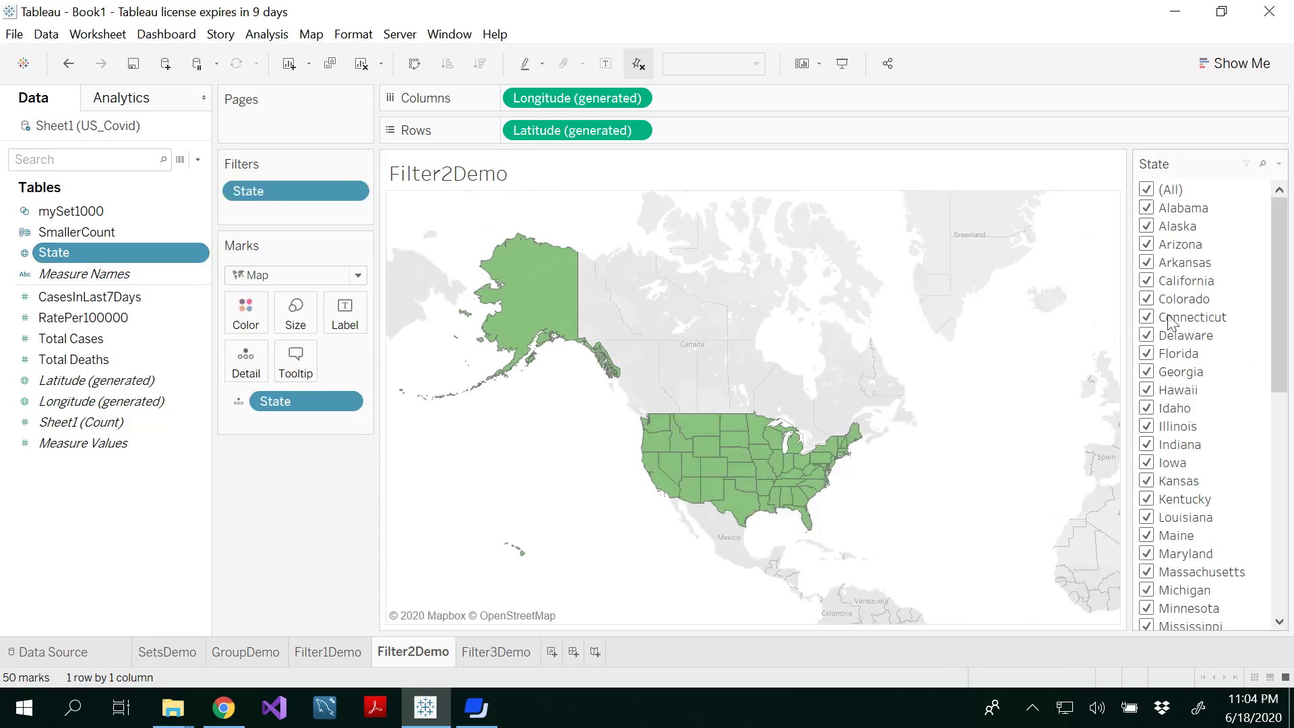
mouse_move(1277, 331)
left_mouse_down()
mouse_move(1262, 549)
mouse_move(1267, 327)
left_mouse_up()
Step: Deselect all states in the State filter list, try Alaska alone, and replace it with Colorado
left_click(1146, 192)
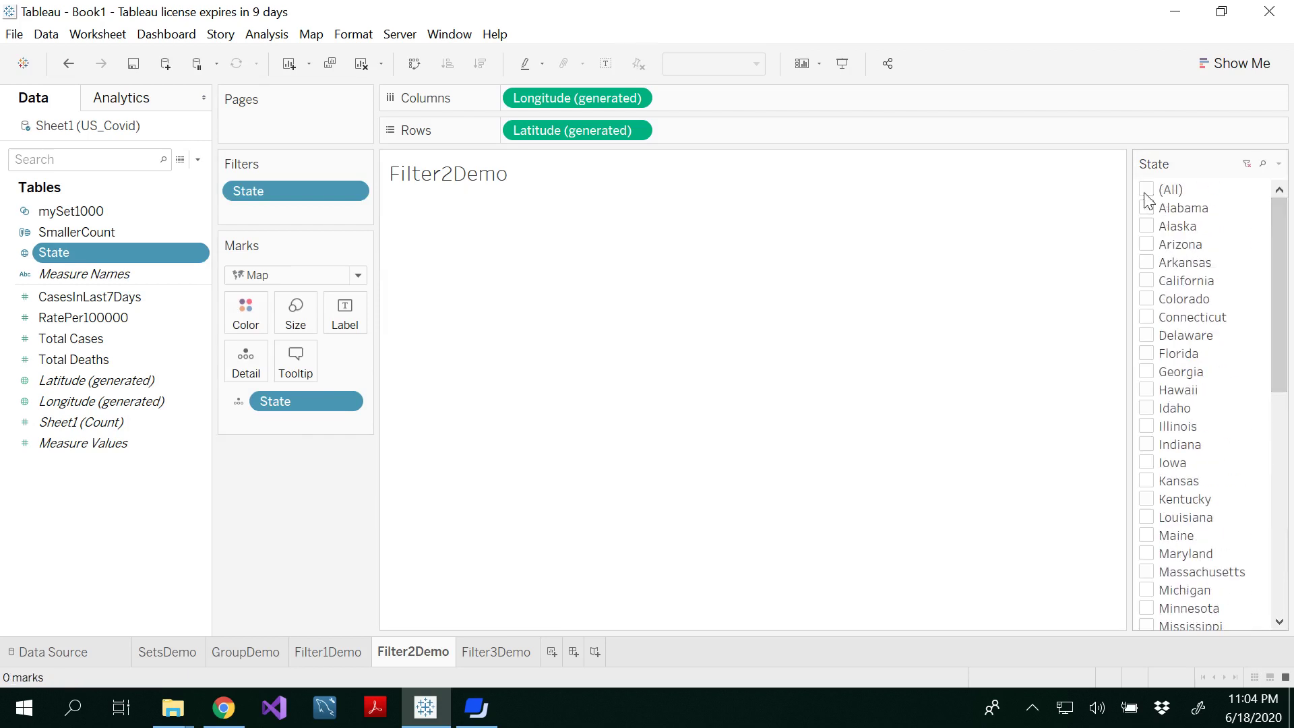
left_click(1147, 226)
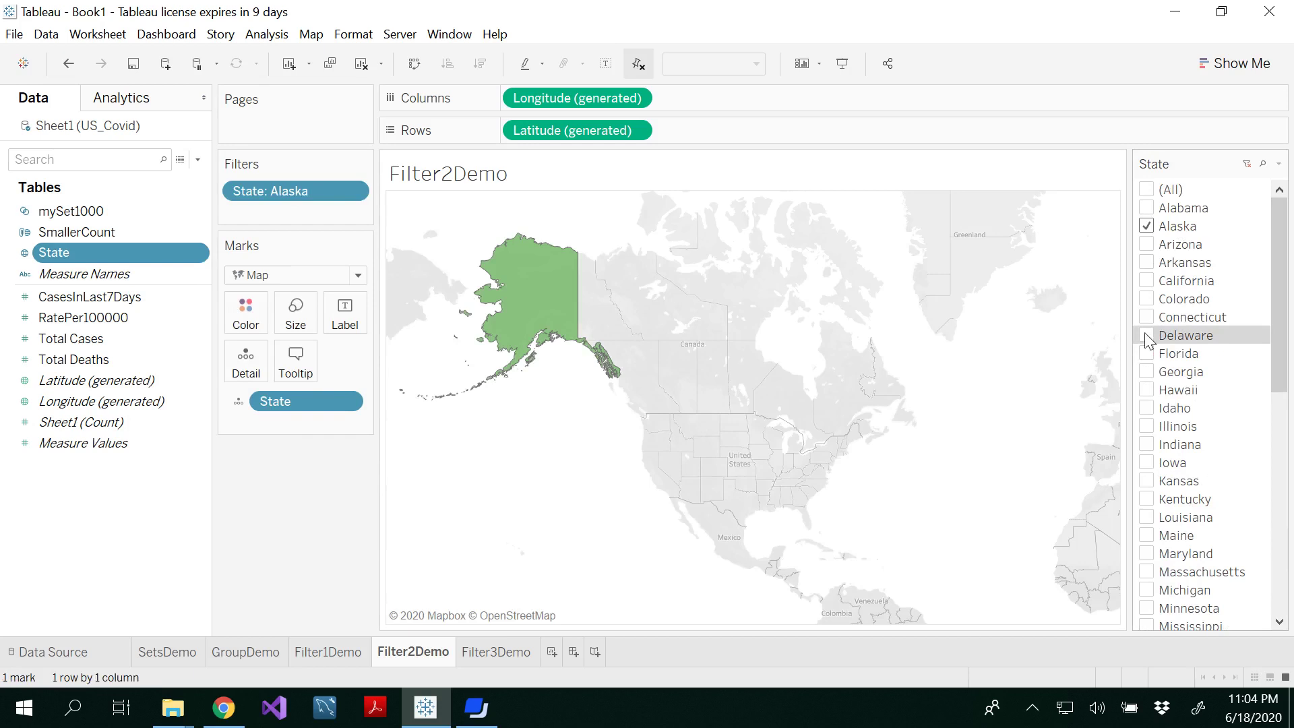
left_click(1147, 226)
left_click(1147, 299)
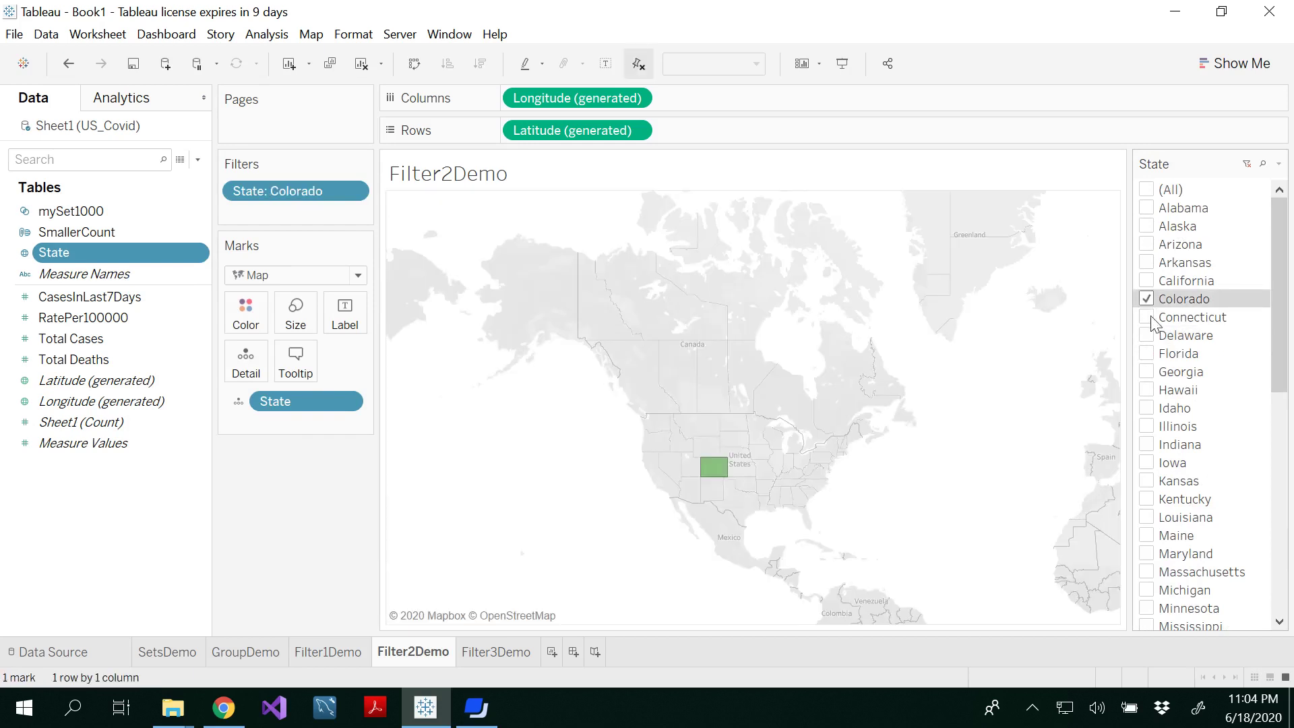
Step: Add Florida, Connecticut, Alaska, Arizona and California to the states selected in the State filter list
left_click(1149, 354)
left_click(1147, 317)
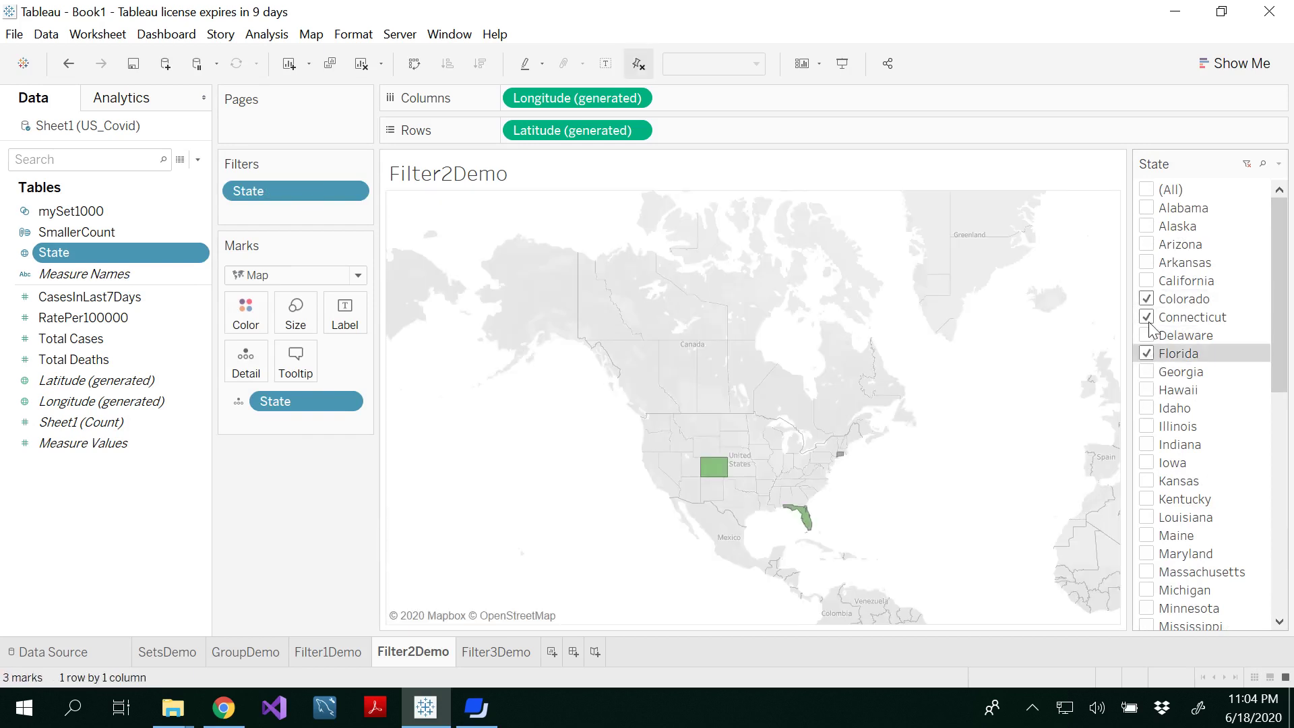
left_click(1148, 228)
left_click(1148, 228)
left_click(1147, 226)
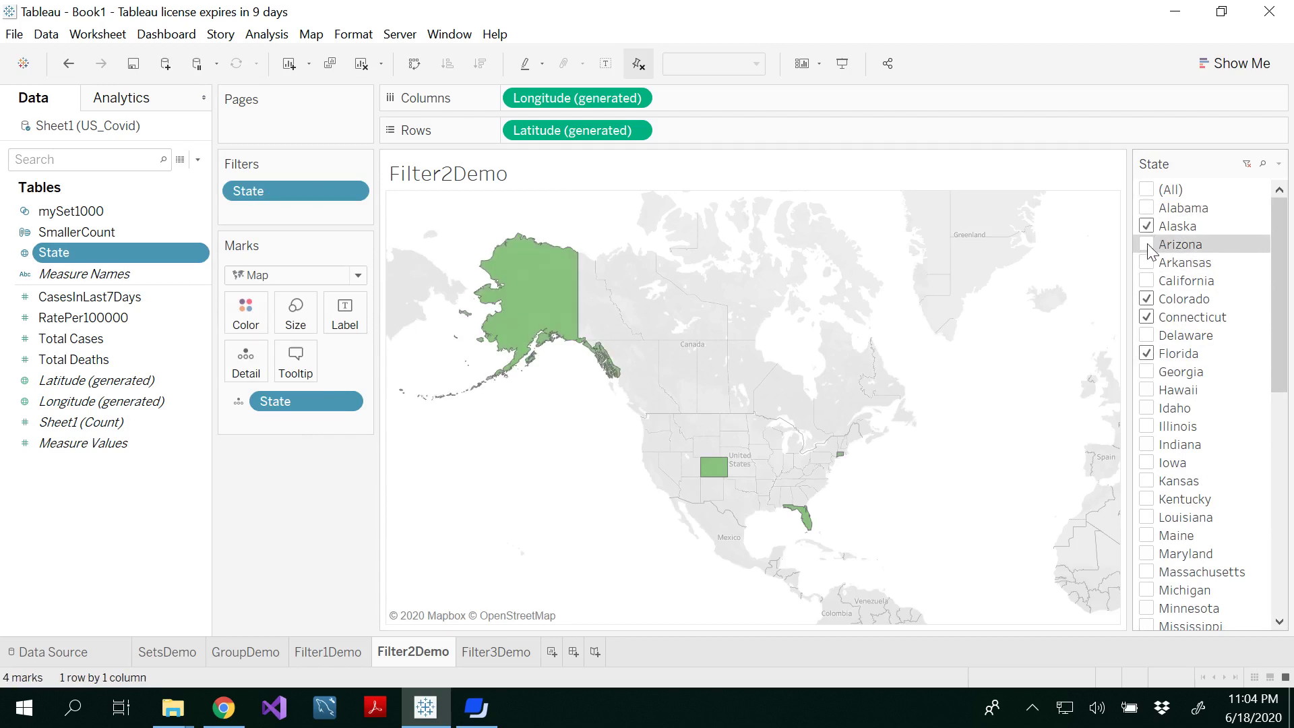
left_click(1146, 244)
left_click(1148, 282)
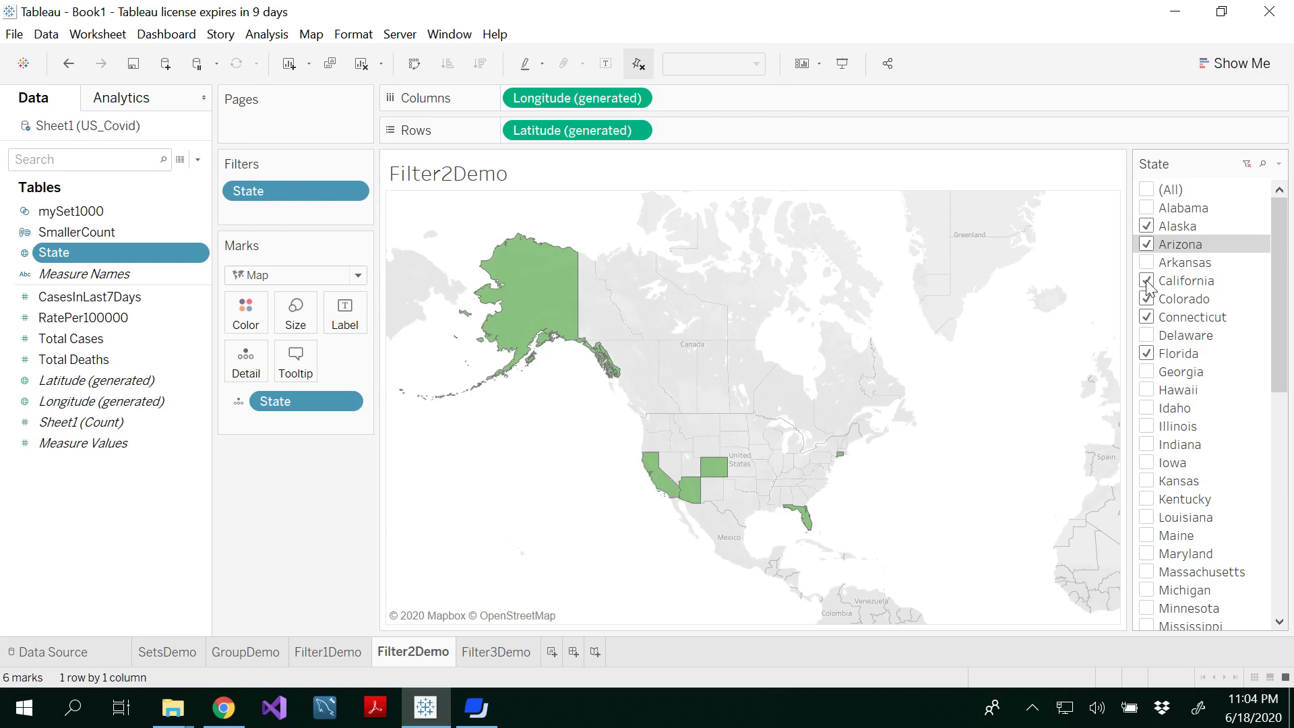
Step: Add Indiana, Kansas and Maine to the State filter selection
scroll(836, 474, "up", 4)
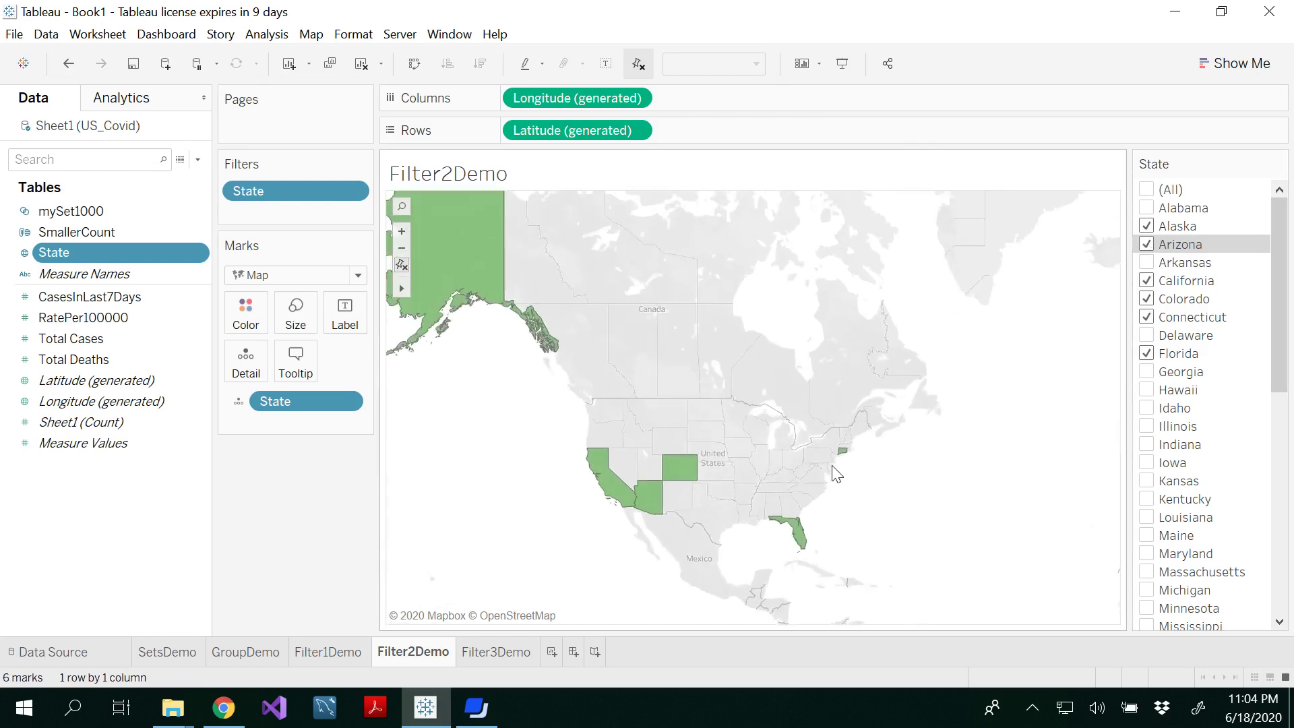
left_click(1146, 445)
left_click(1146, 481)
left_click(1146, 535)
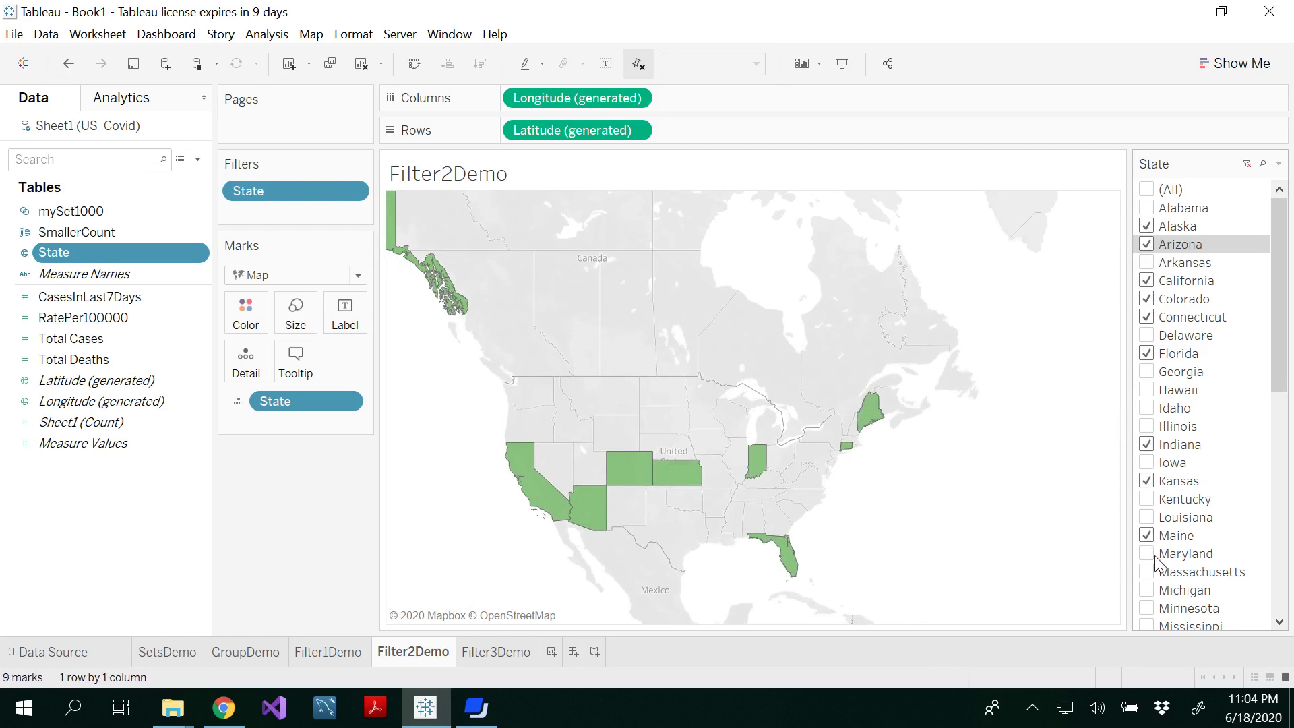
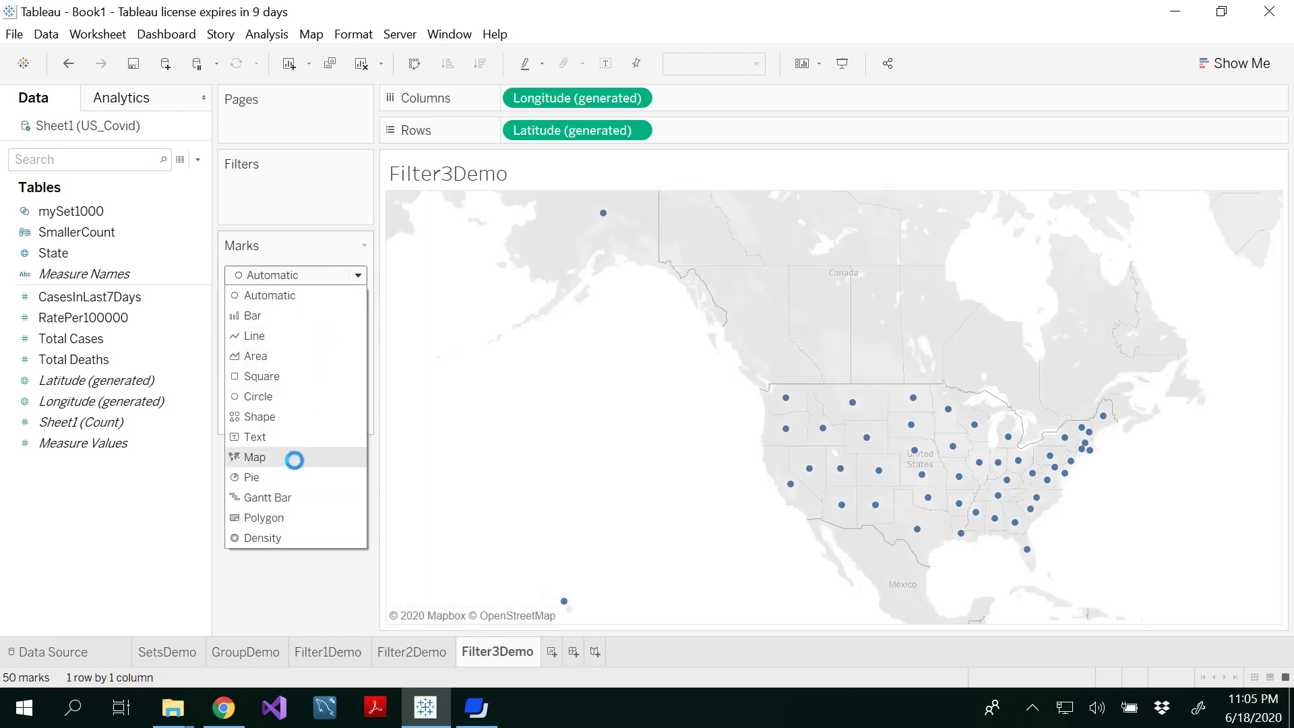
Step: On the Filter3Demo sheet, set the mark type to Map and color the states orange
left_click(295, 457)
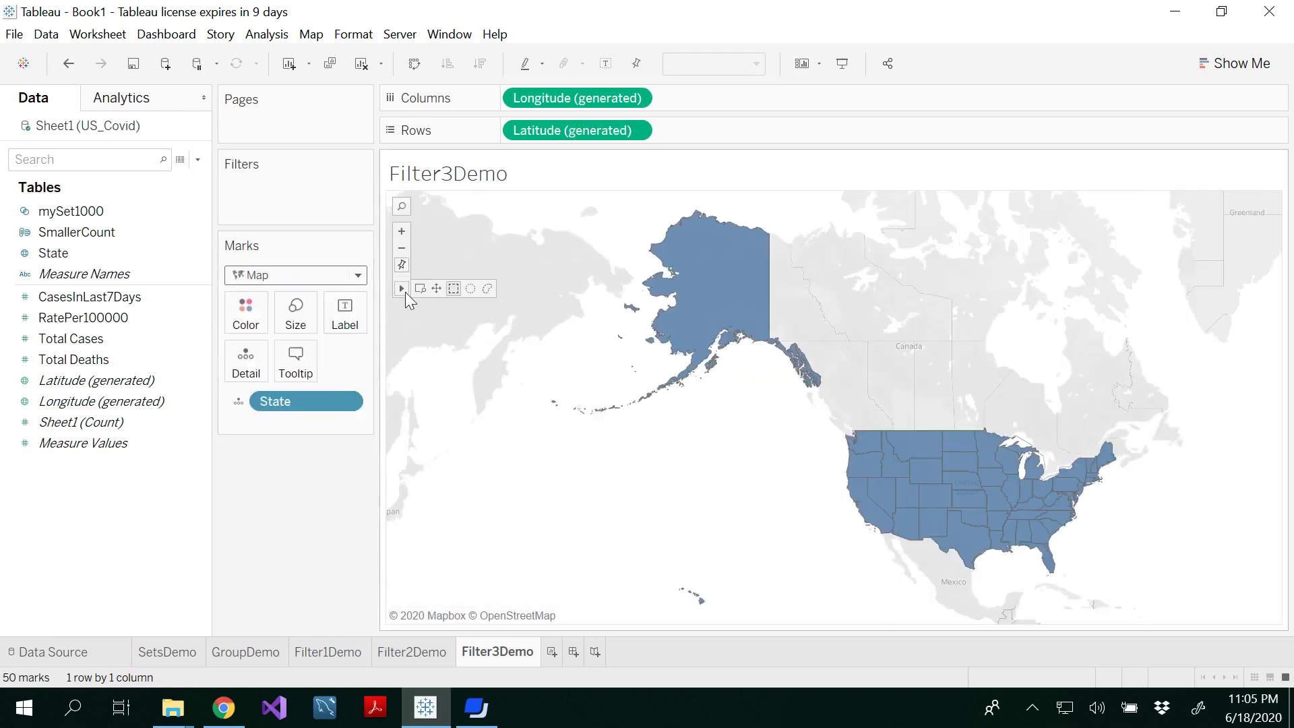
left_click(439, 288)
left_click_drag(682, 455, 591, 437)
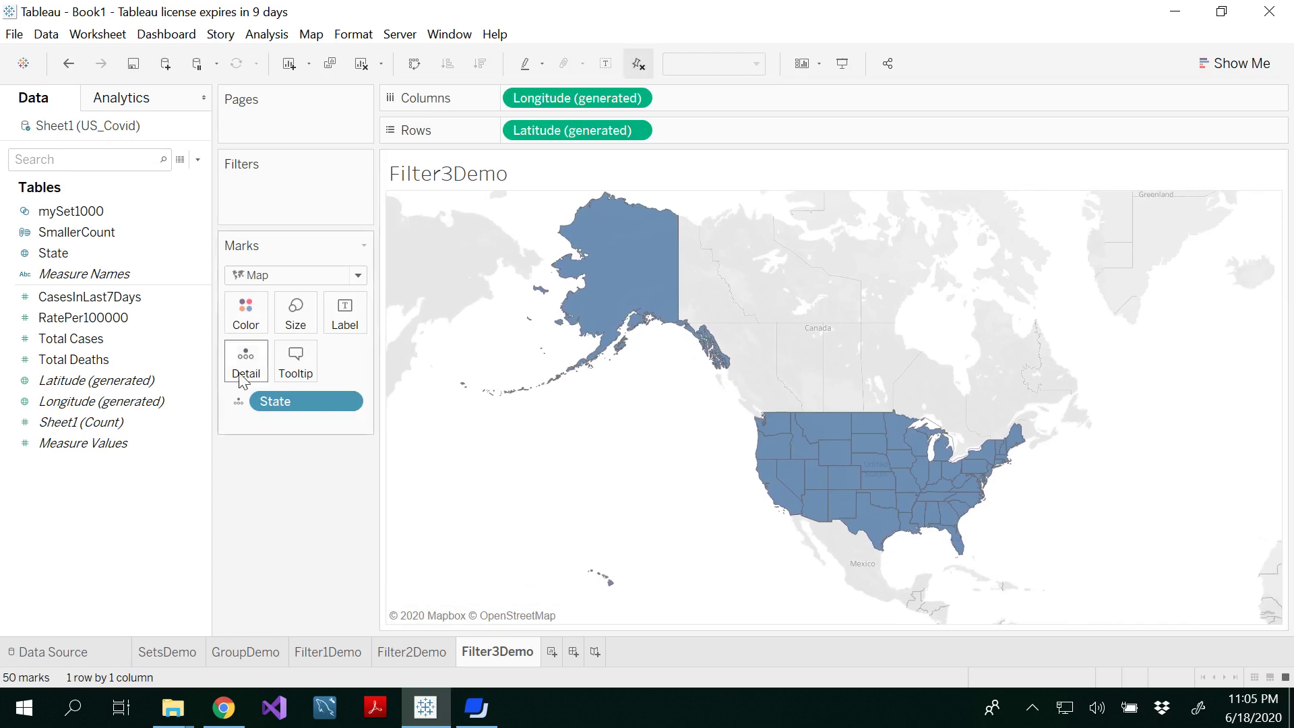
left_click(257, 324)
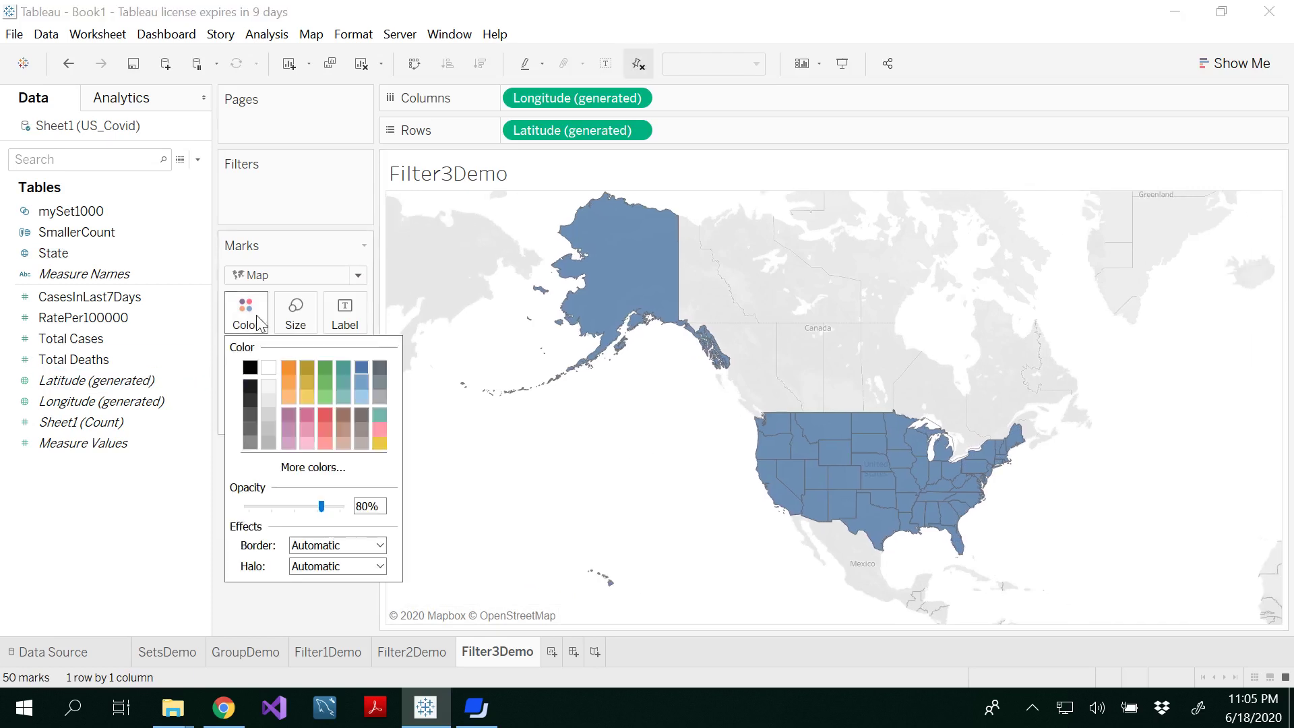
left_click(290, 382)
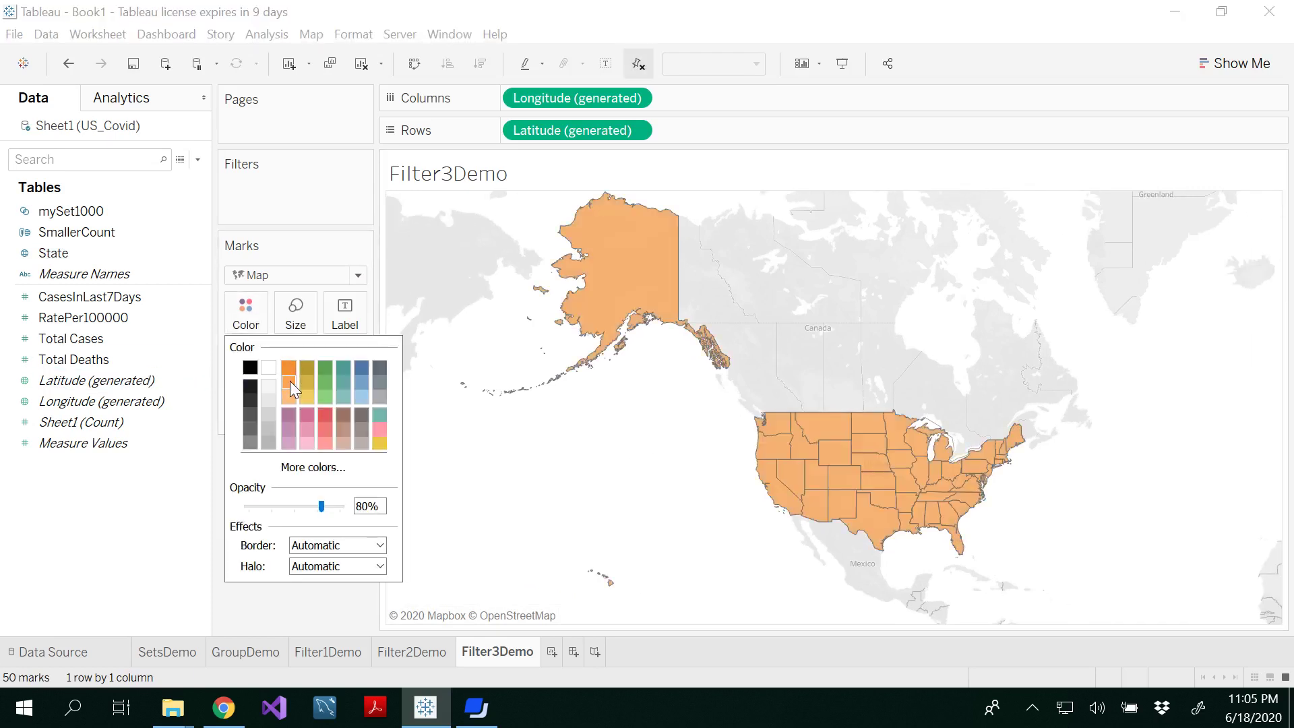
left_click(611, 429)
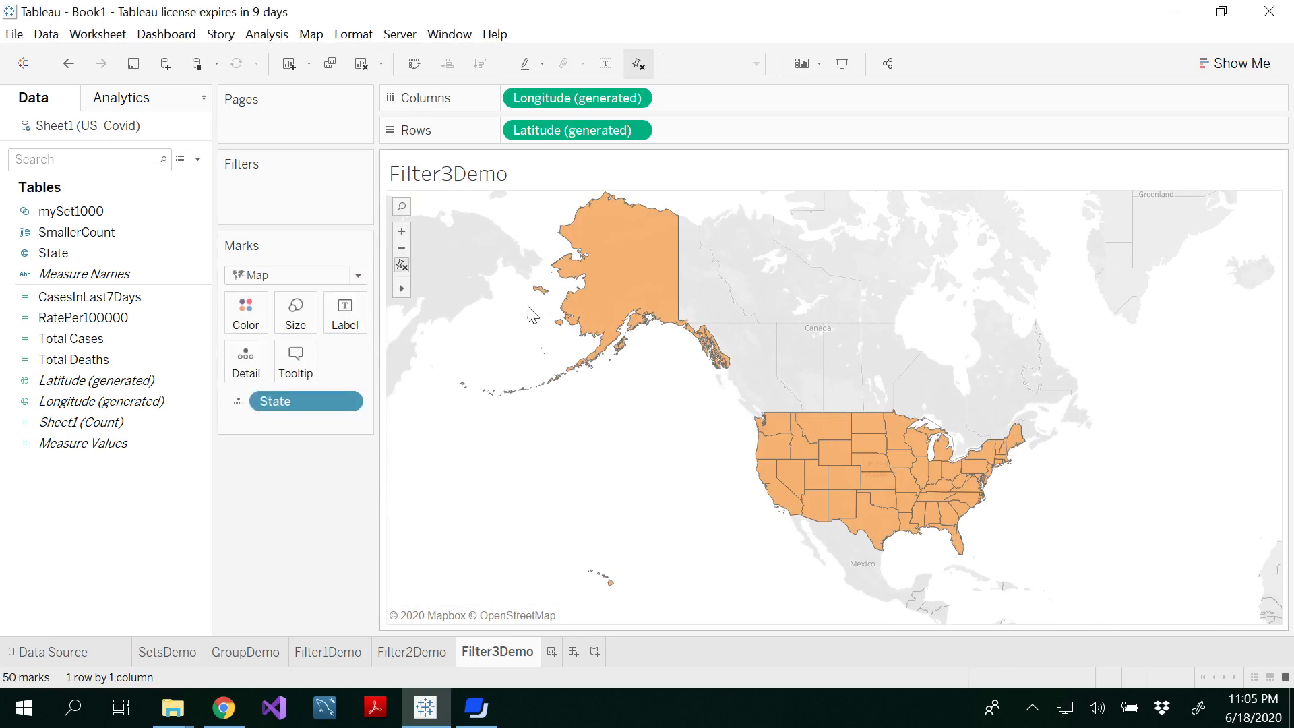
Step: Select Texas, Florida, Mississippi, Arkansas and Louisiana together on the Filter3Demo map
scroll(841, 342, "up", 2)
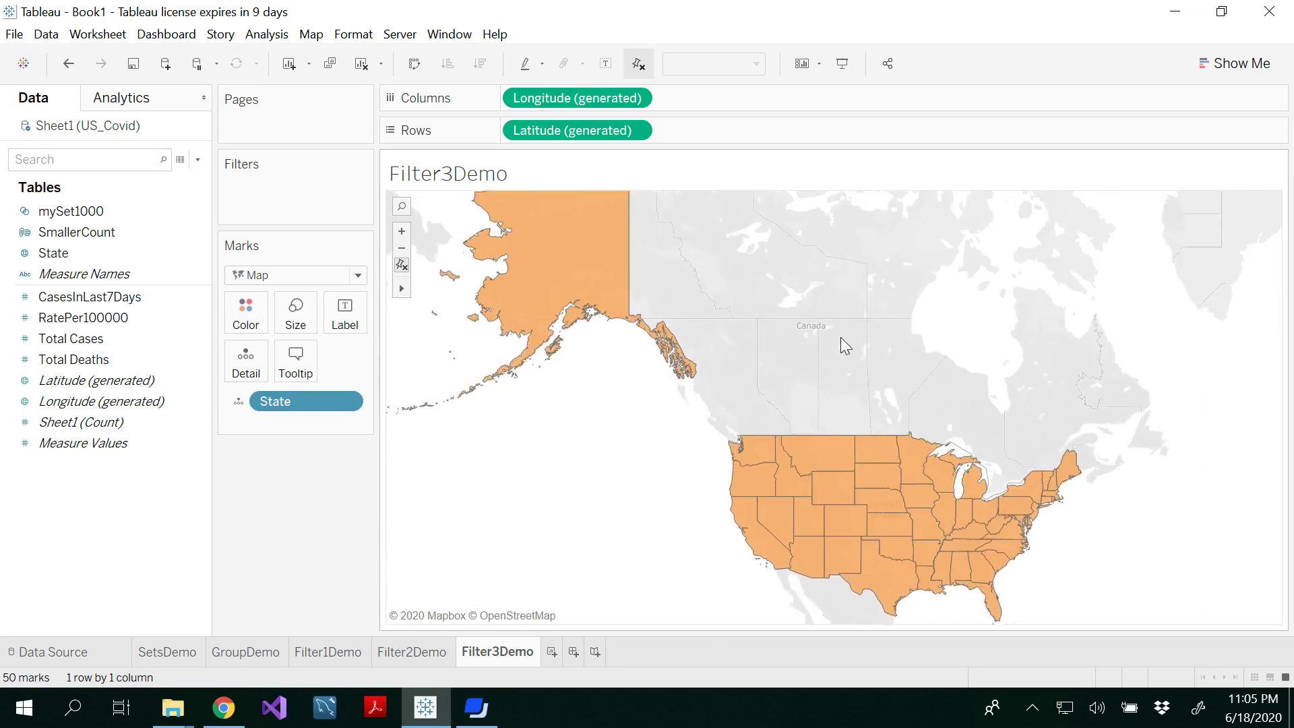
scroll(842, 342, "up", 1)
left_click_drag(555, 413, 539, 389)
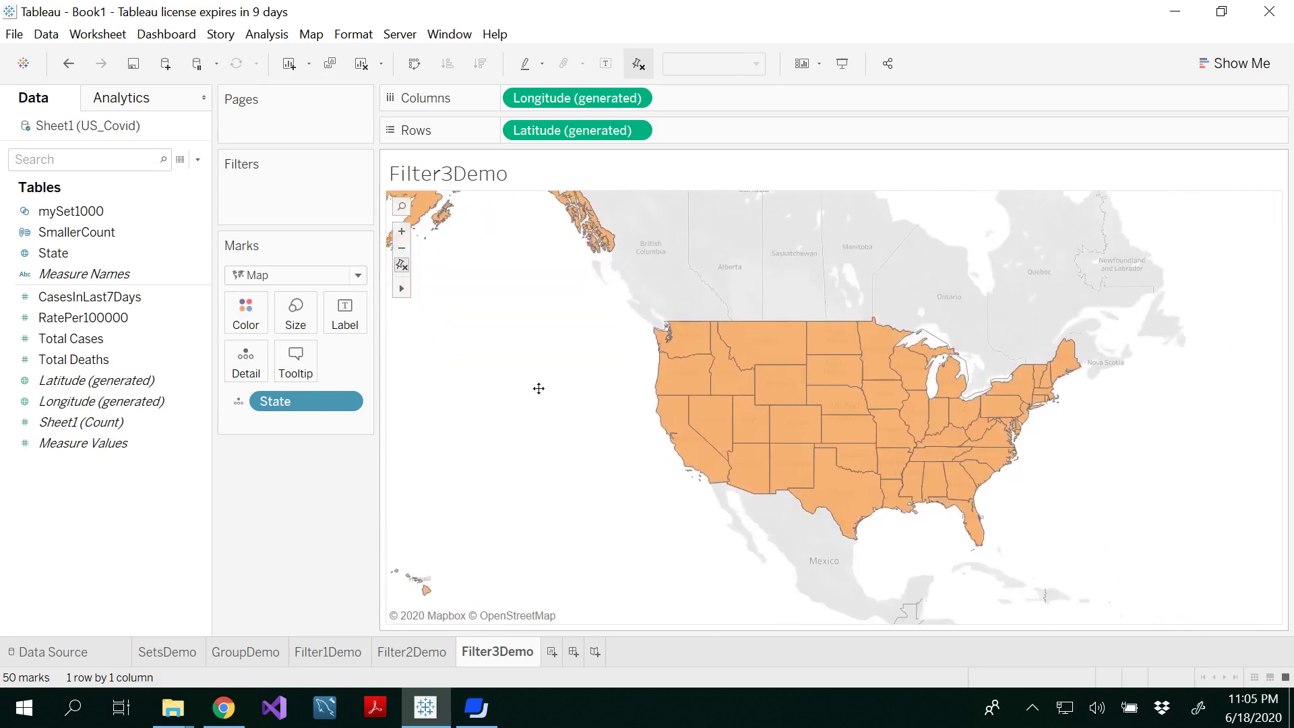
scroll(813, 411, "up", 2)
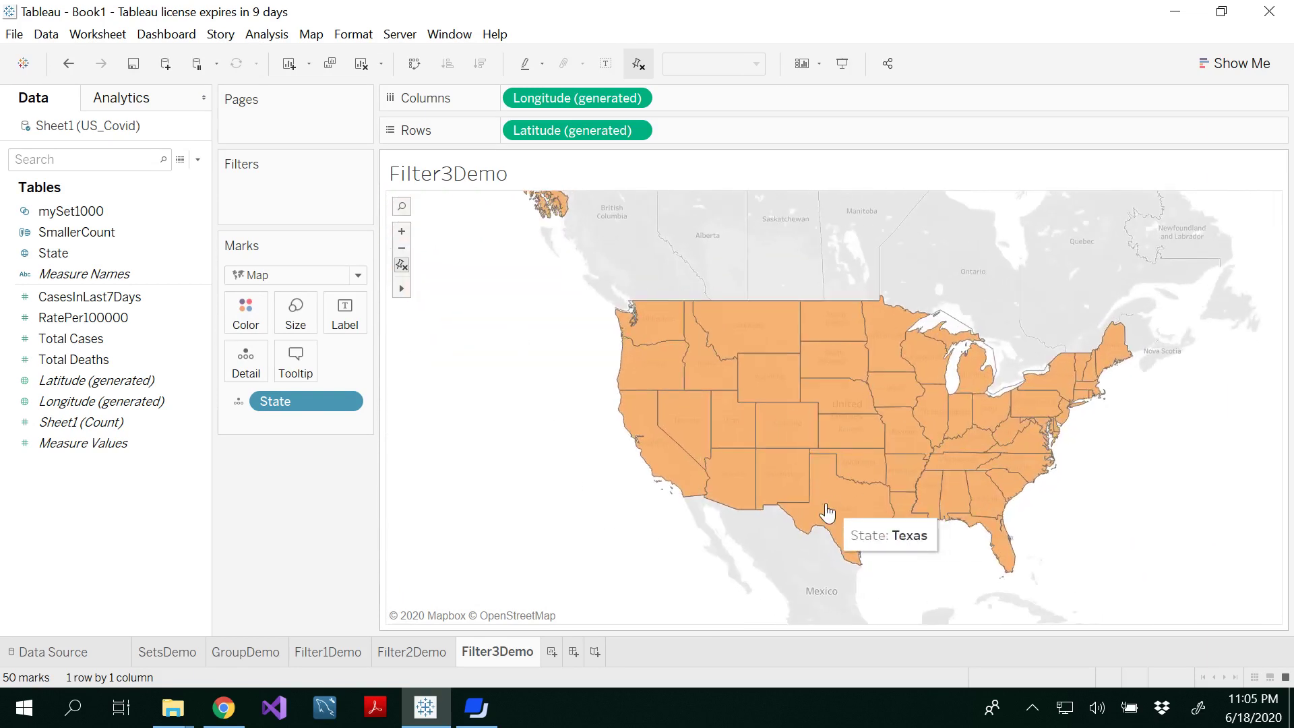
scroll(843, 518, "up", 1)
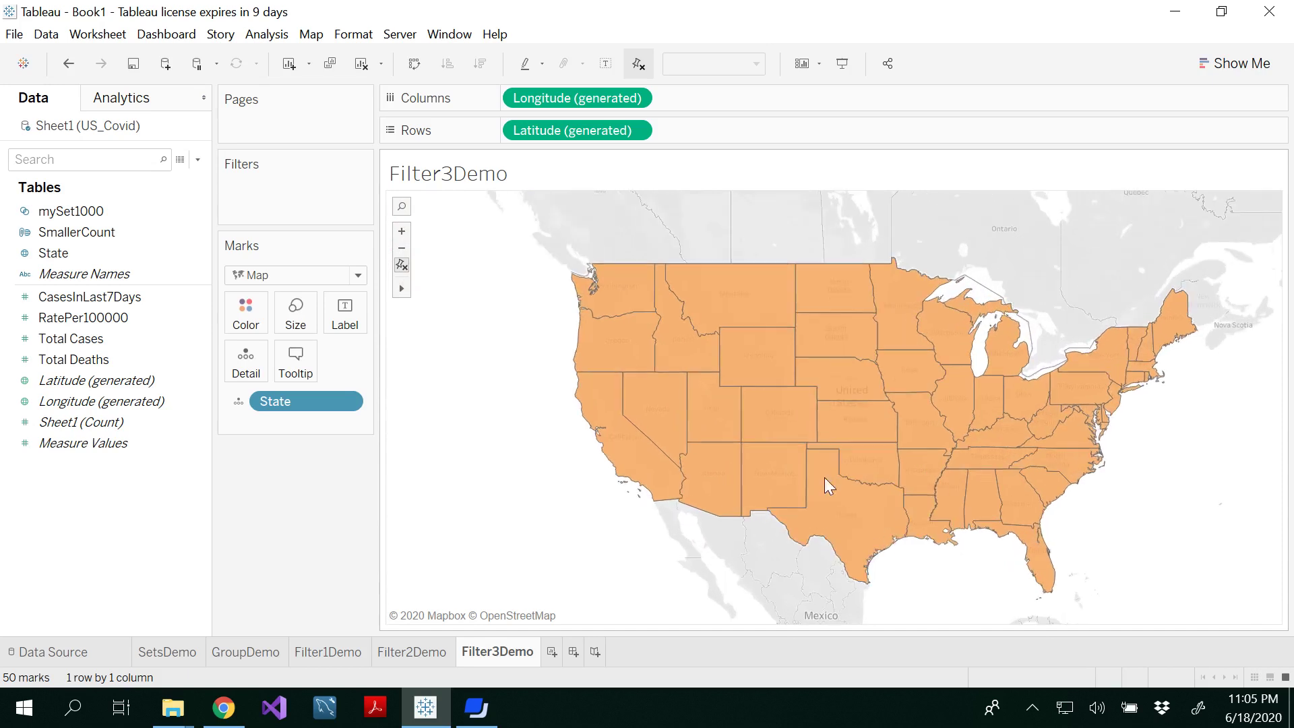
left_click(841, 532)
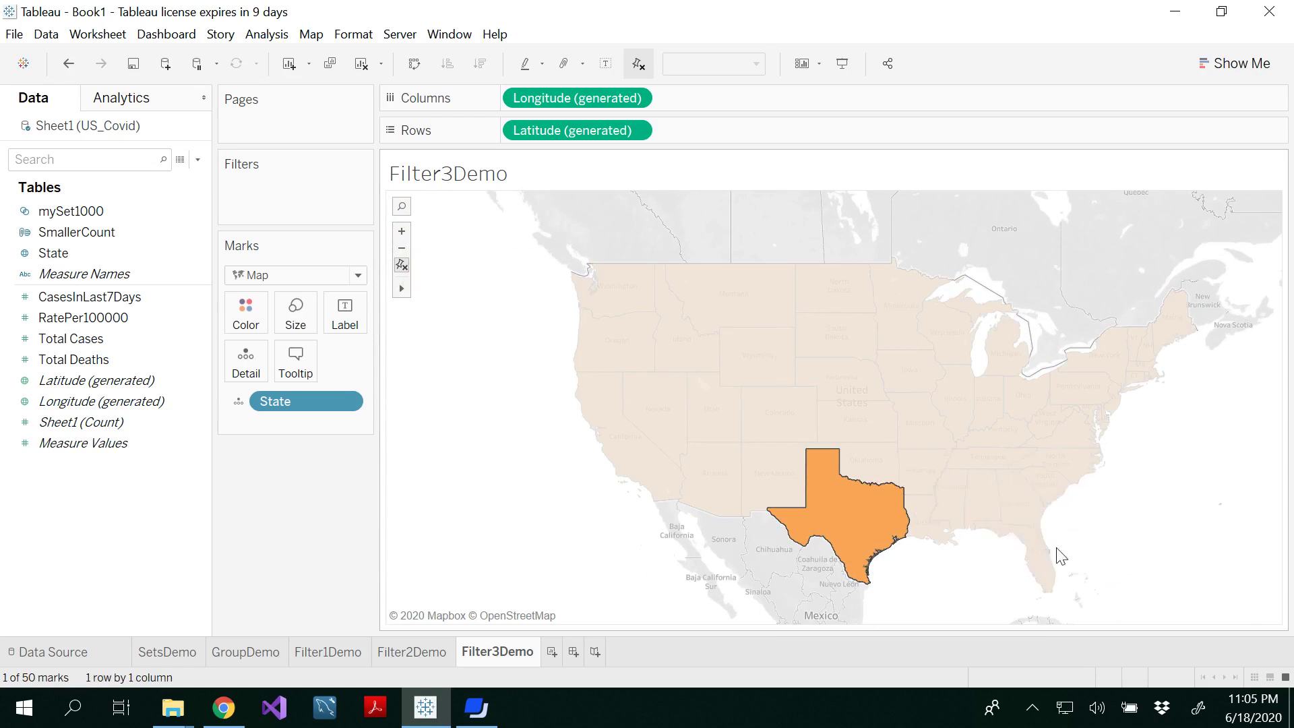
left_click(1040, 561, "ctrl")
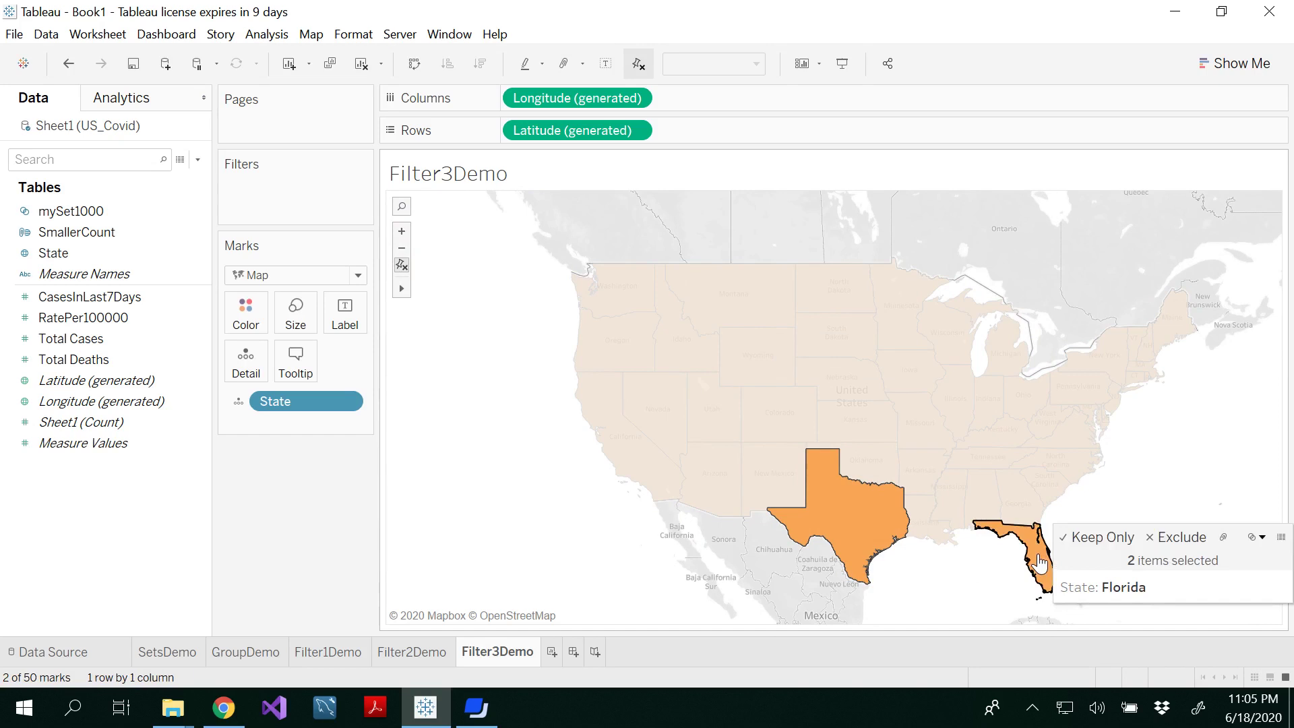
left_click(960, 504, "ctrl")
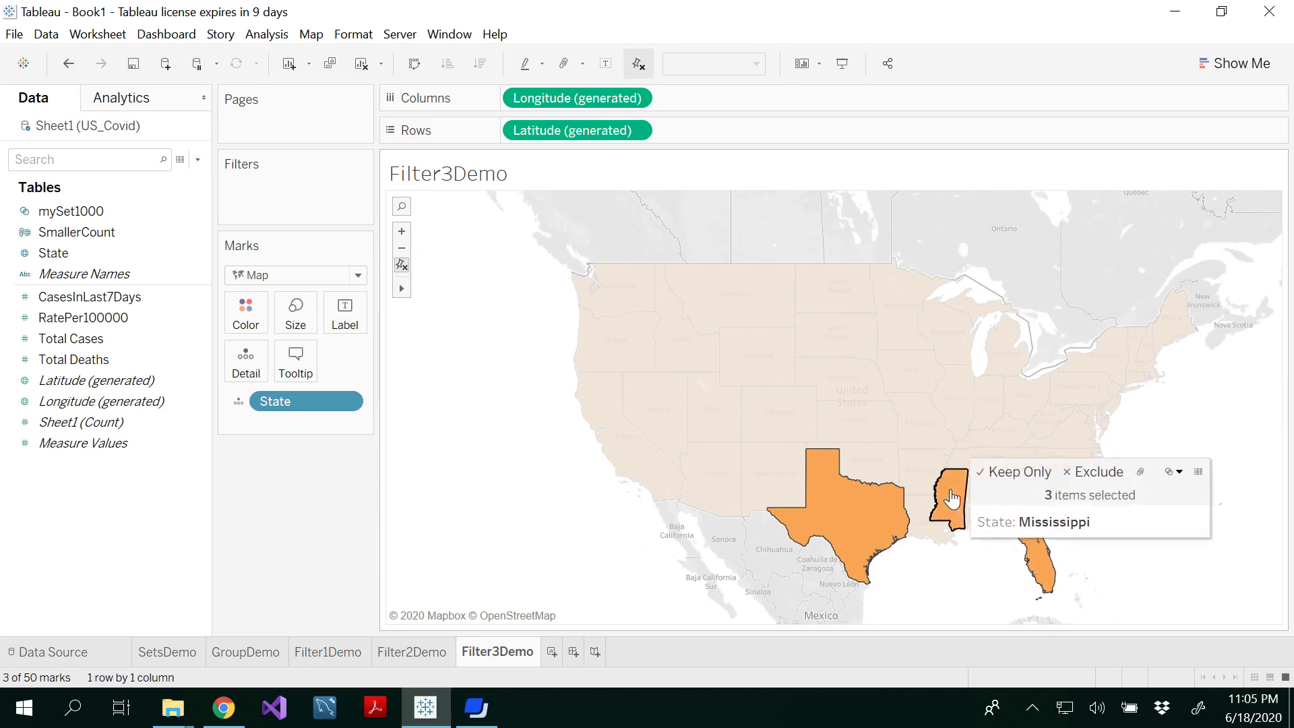
left_click(922, 480, "ctrl")
left_click(927, 514, "ctrl")
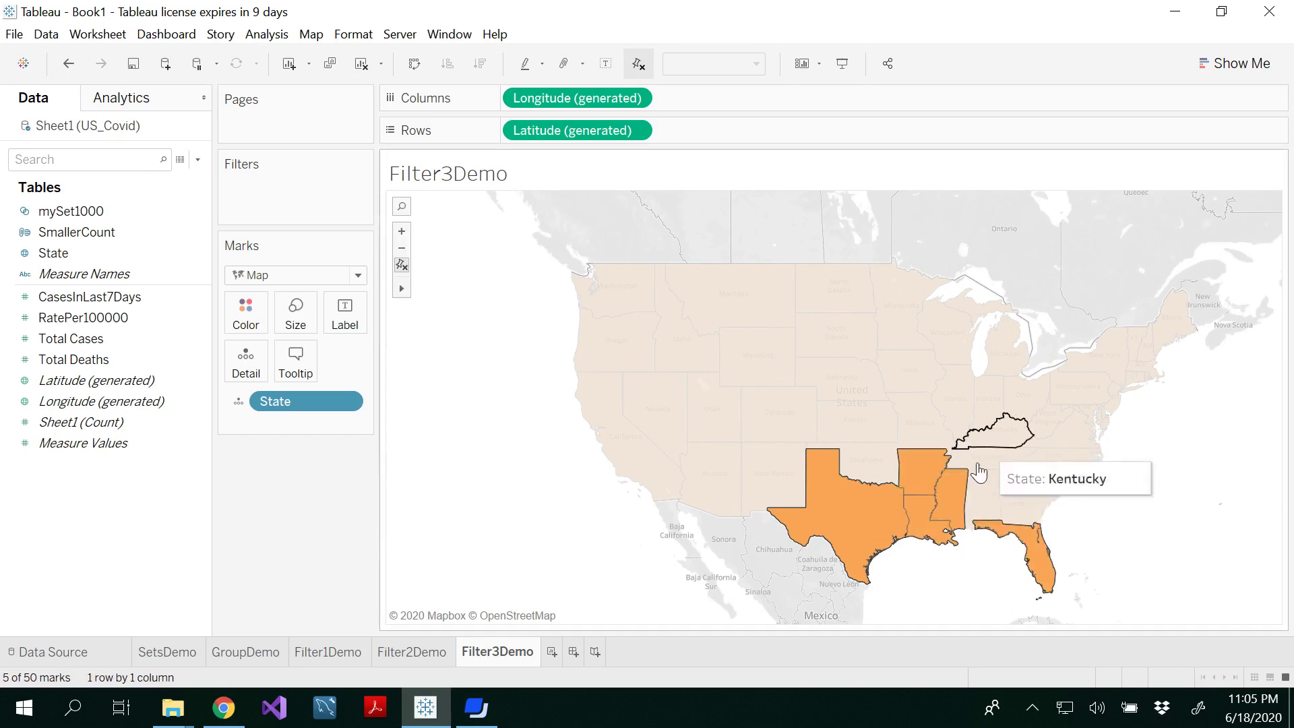
Step: Add Alabama, South Carolina, Georgia, North Carolina, Tennessee and Oklahoma to the map selection, and keep only the selected states
left_click(982, 504, "ctrl")
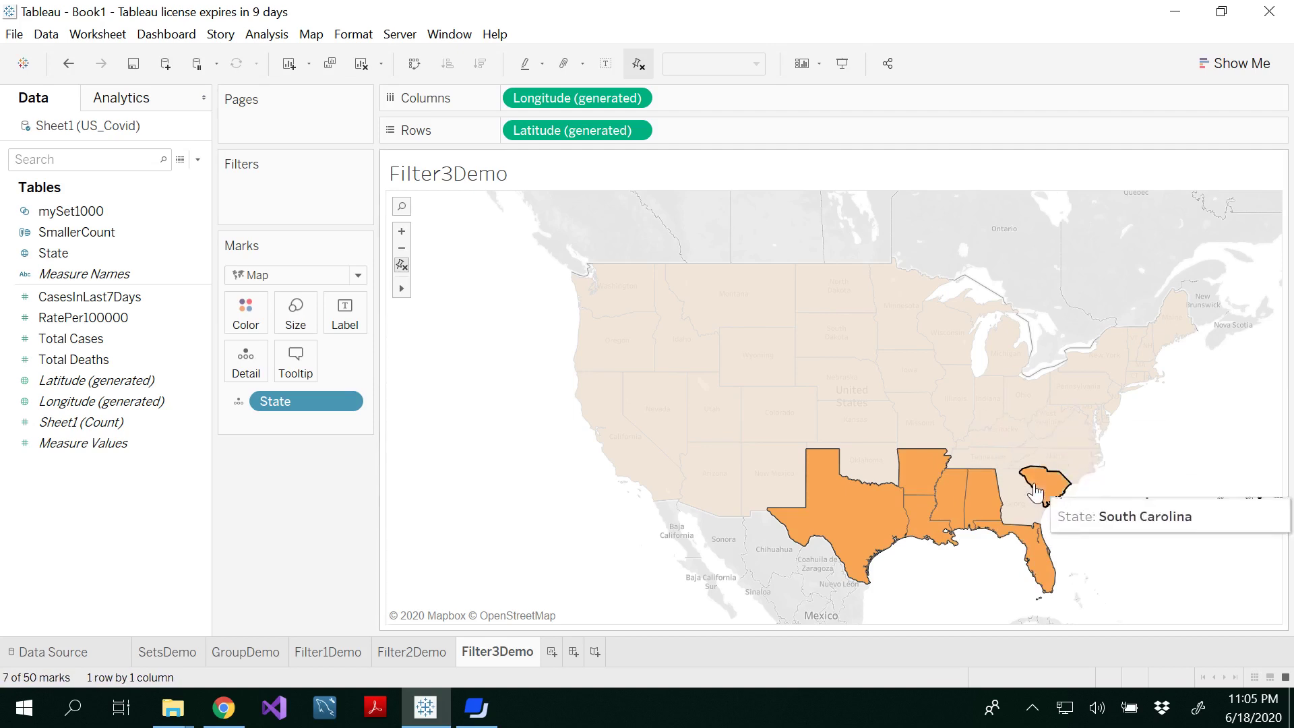
left_click(1077, 466, "ctrl")
left_click(1004, 458, "ctrl")
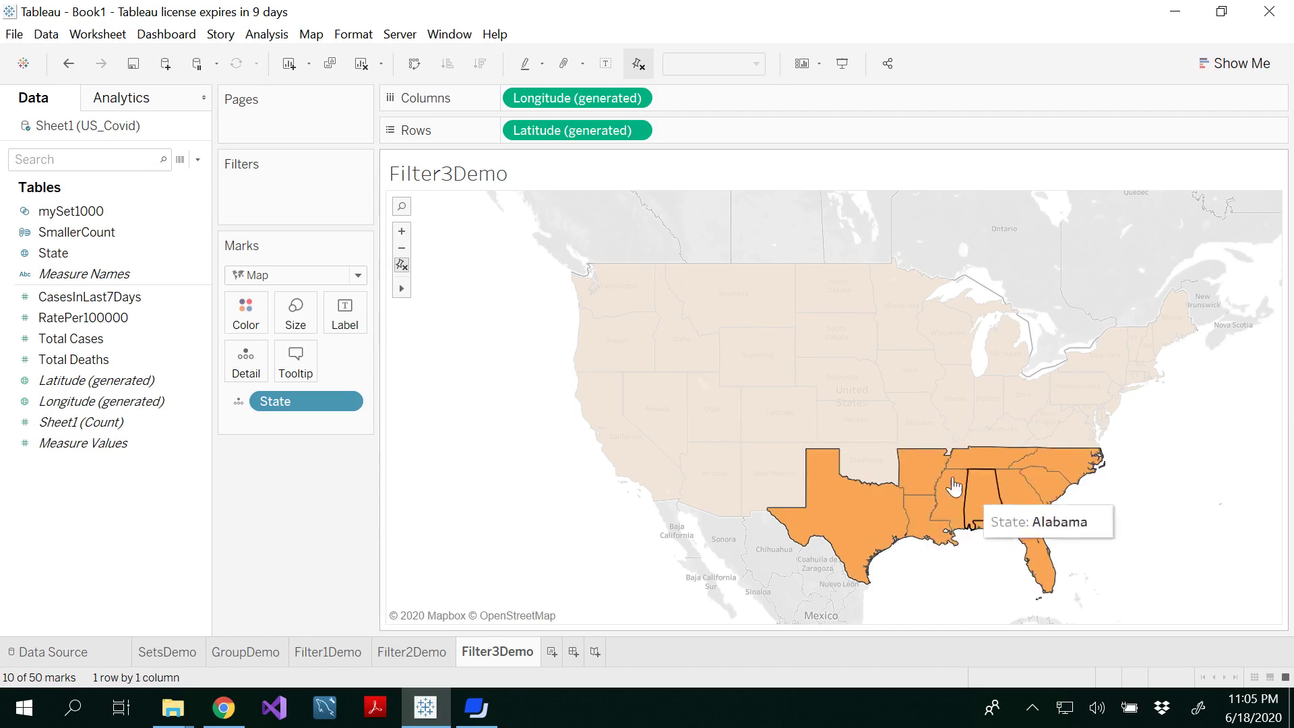
left_click(877, 470, "ctrl")
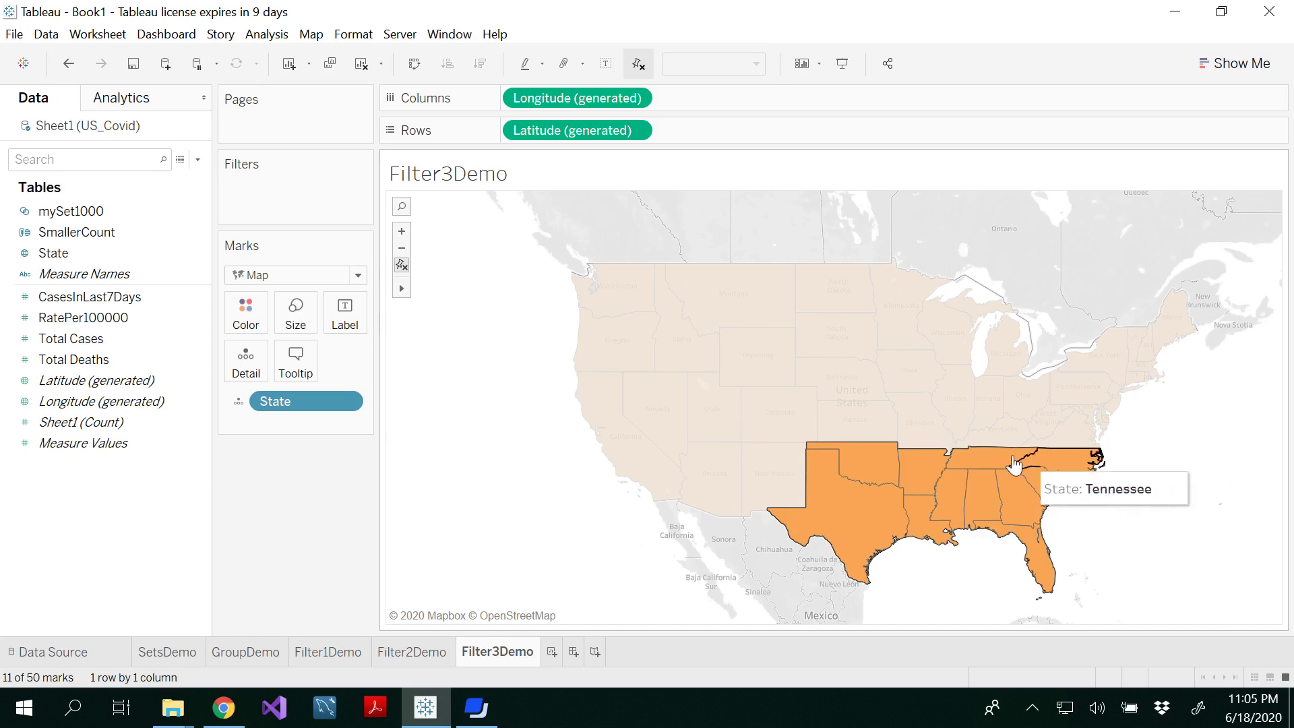
right_click(927, 487)
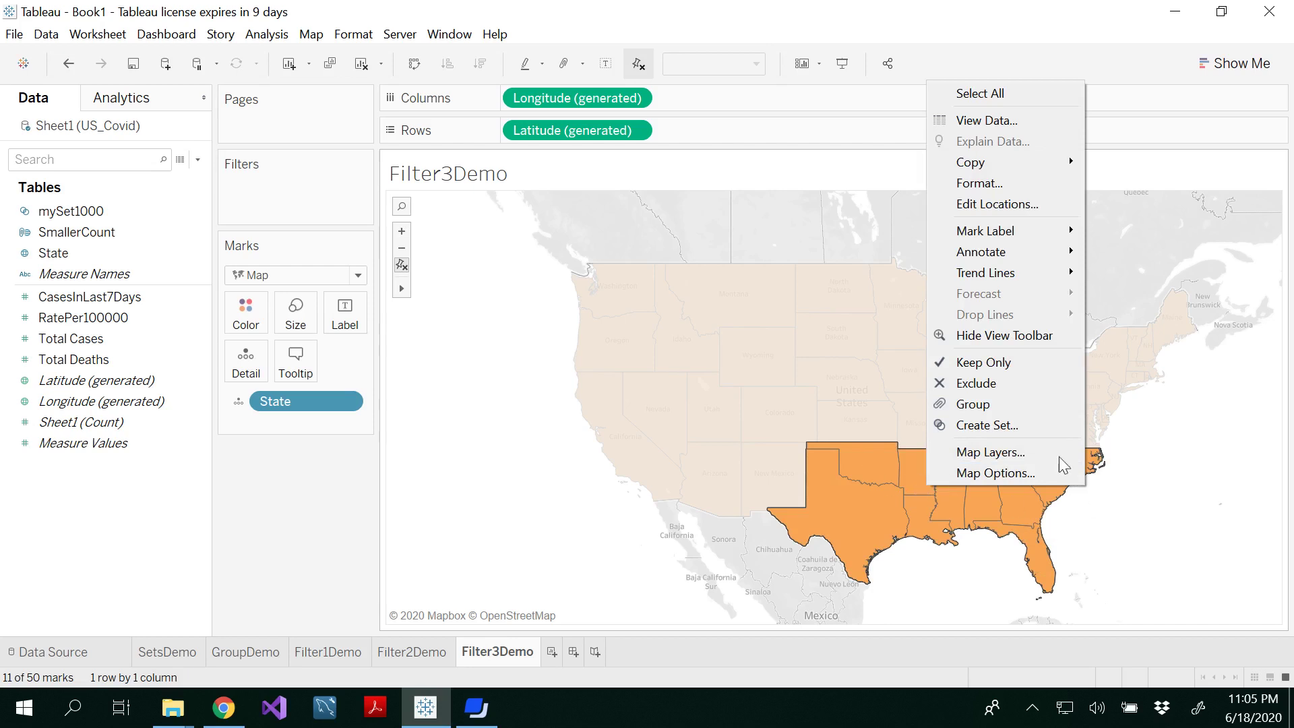
left_click(993, 362)
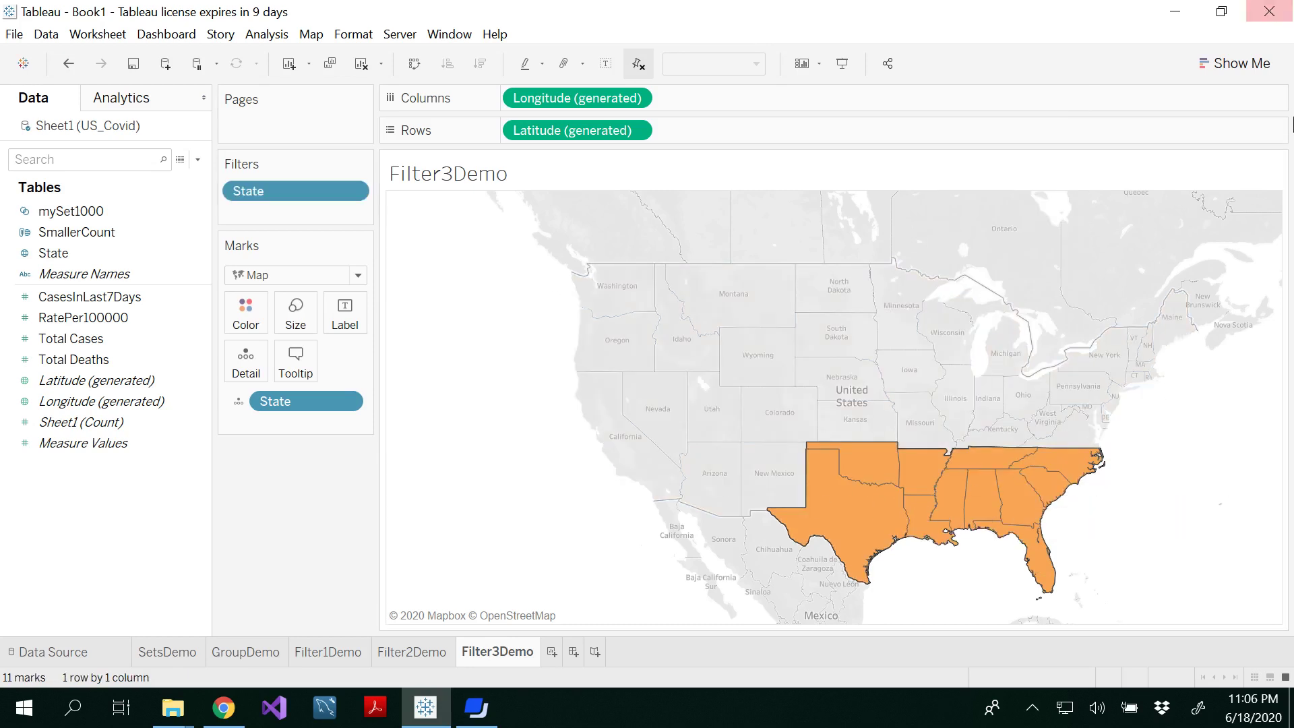
mouse_move(972, 483)
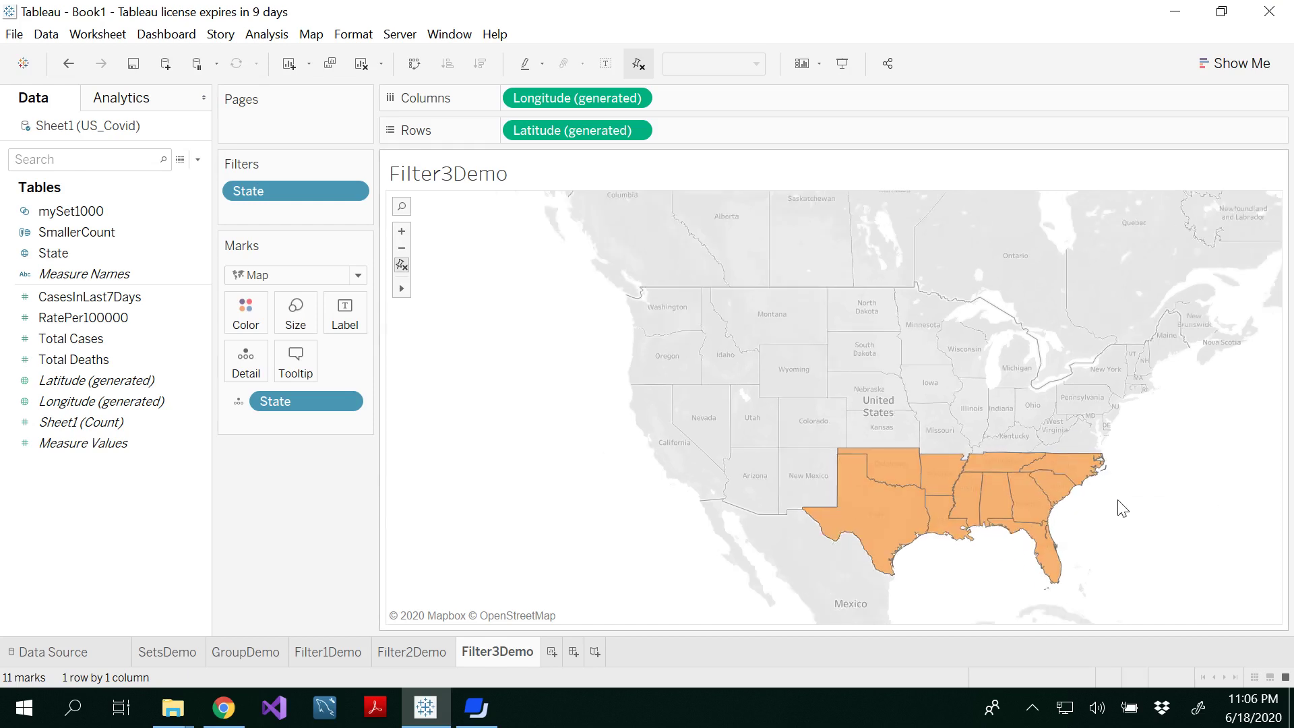
scroll(1099, 509, "up", 1)
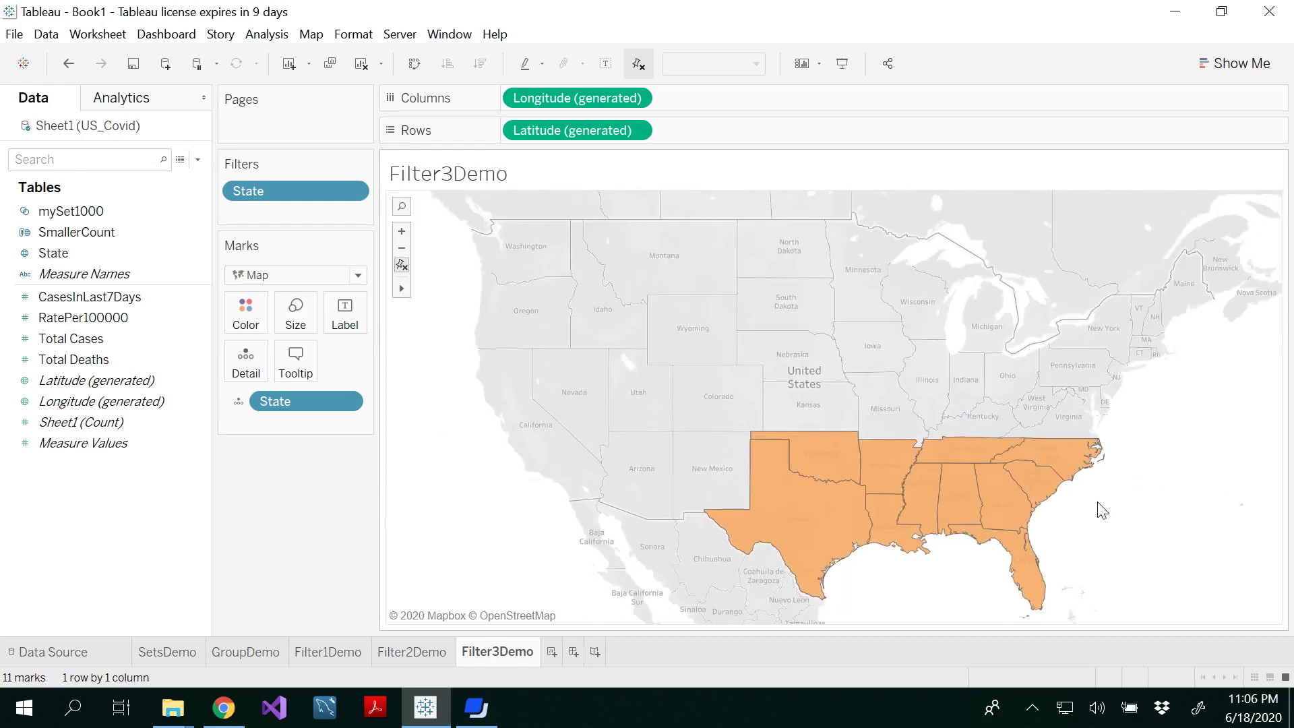
left_click(775, 517)
left_click(532, 509)
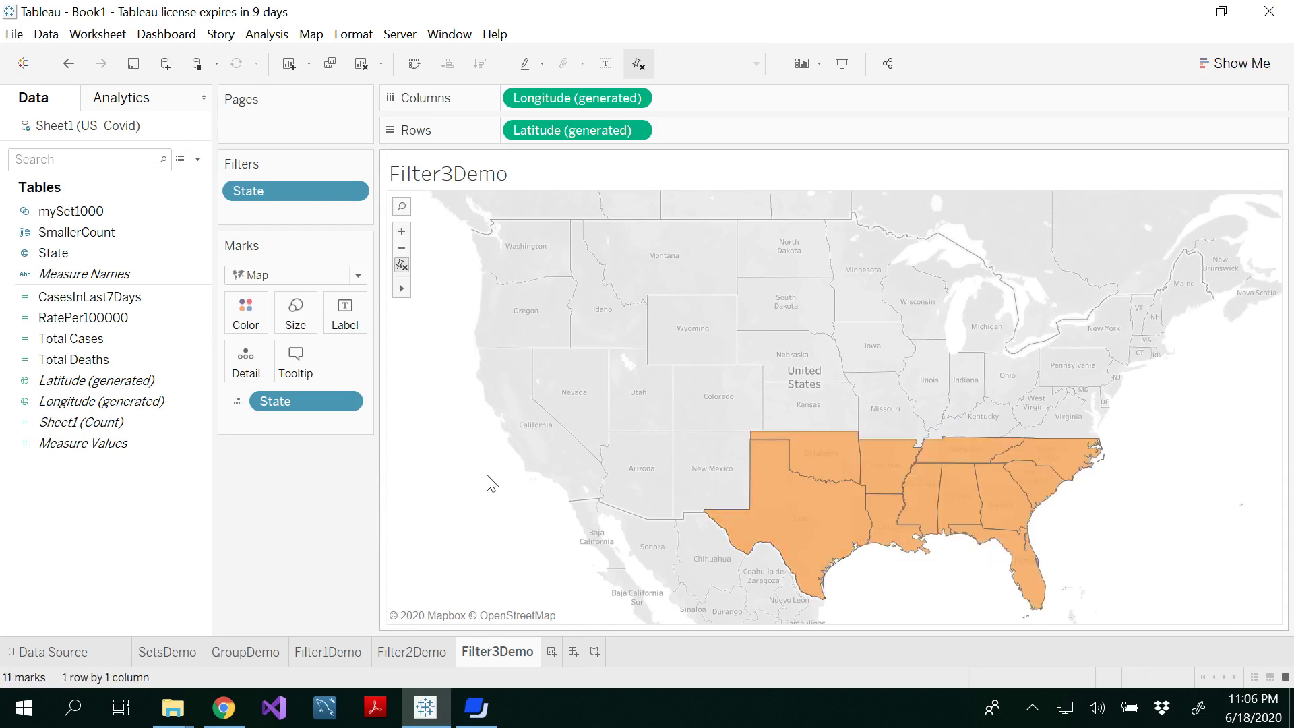